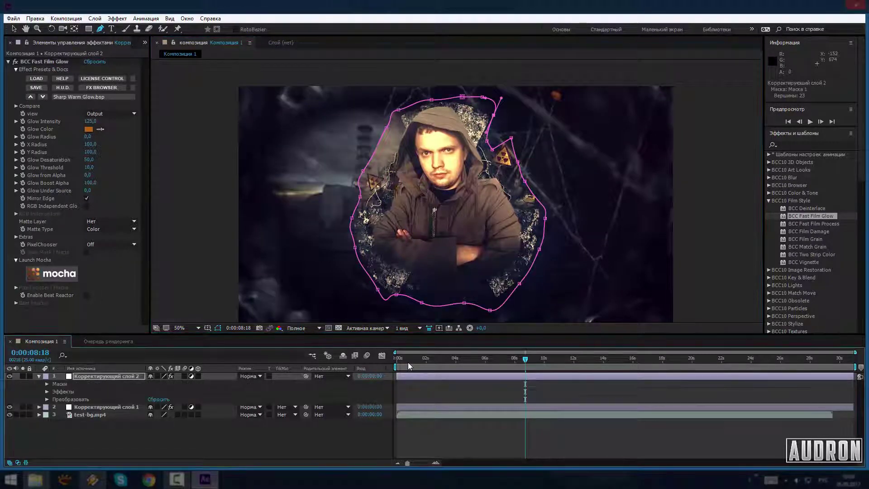
Feather adjustment layer 2's inverted Mask 1, set expansion to -54 px, and opacity to 64%
{"action": "key", "text": "ctrl+grave"}
{"action": "key", "text": "F2"}
{"action": "key", "text": "m"}
{"action": "key", "text": "m"}
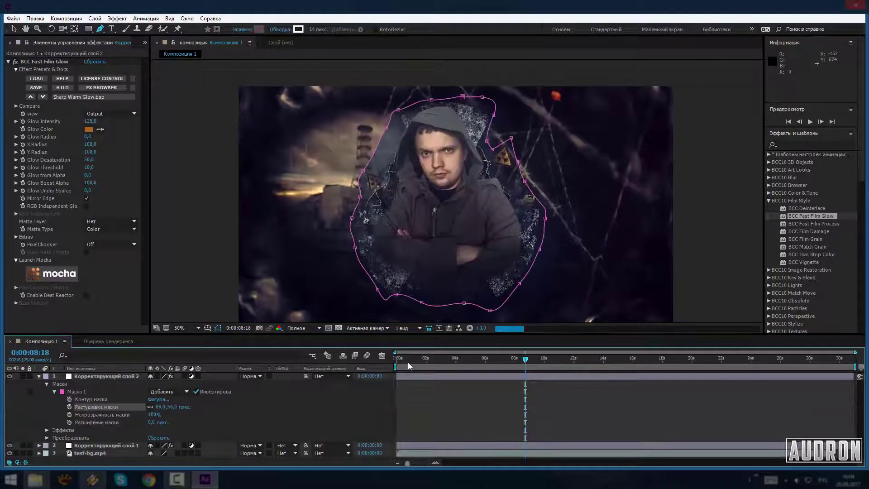
{"action": "key", "text": "ctrl+z"}
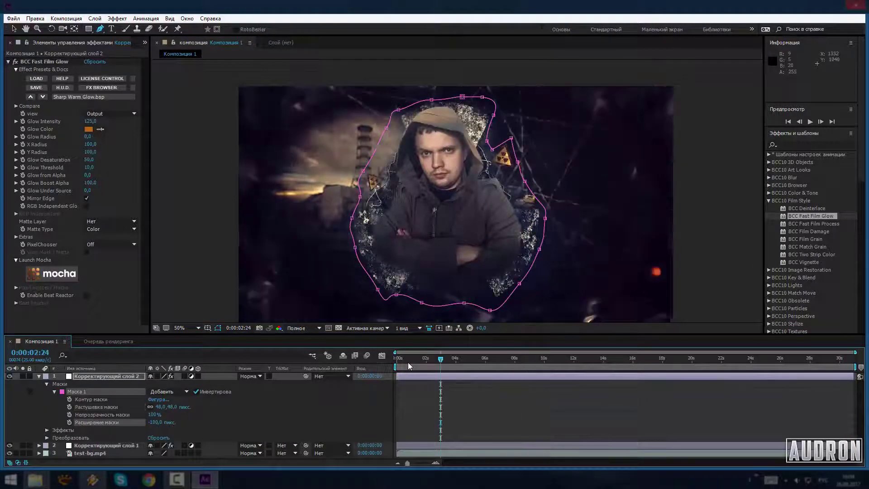
{"action": "key", "text": "ctrl+z"}
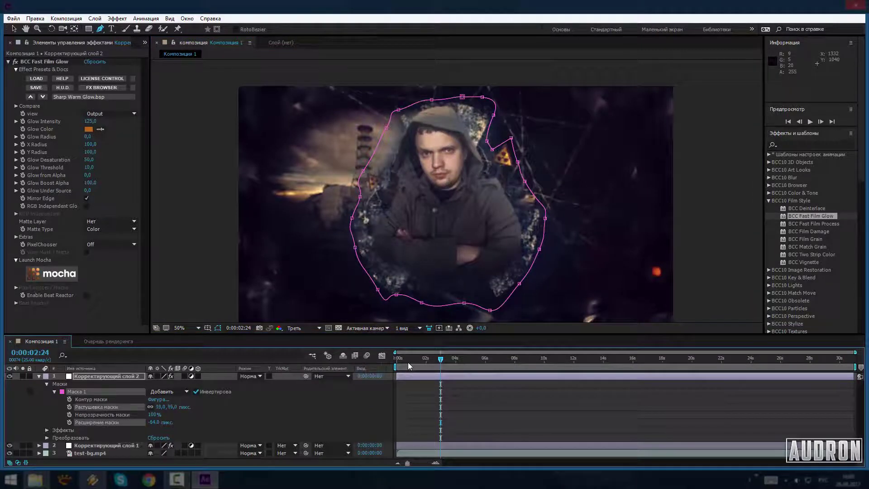
{"action": "key", "text": "ctrl+z"}
{"action": "key", "text": "ctrl+z"}
{"action": "key", "text": "Home"}
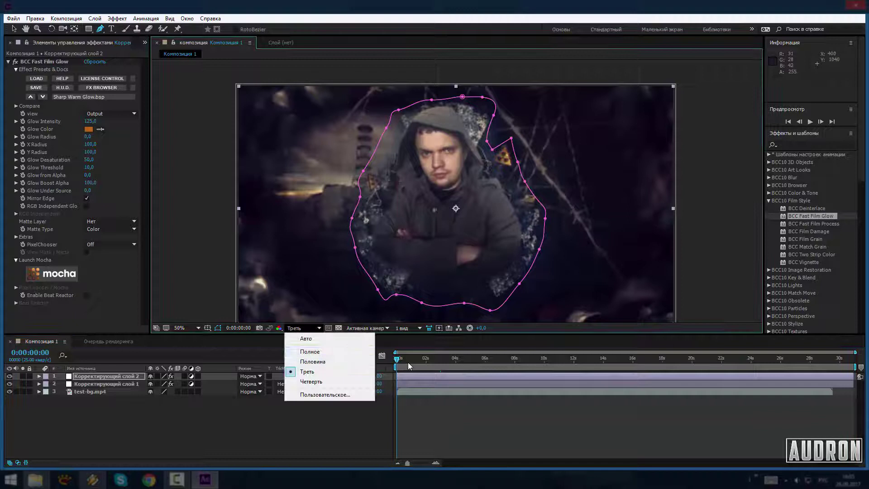
Blend adjustment layer 2 as Светлее (Lighter) at 40% opacity, previewing at full resolution
{"action": "left_click", "coordinate": [301, 352]}
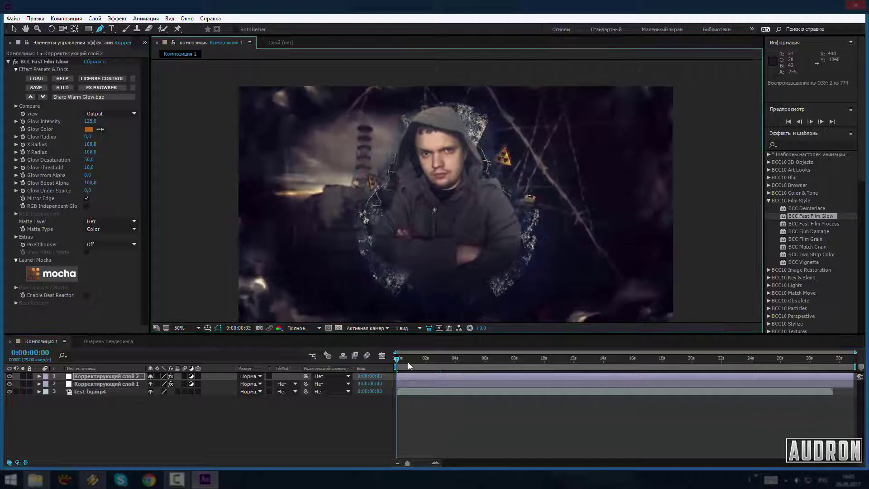
{"action": "left_click", "coordinate": [251, 376]}
{"action": "left_click", "coordinate": [291, 243]}
{"action": "left_click", "coordinate": [250, 377]}
{"action": "left_click", "coordinate": [286, 229]}
{"action": "left_click", "coordinate": [39, 376]}
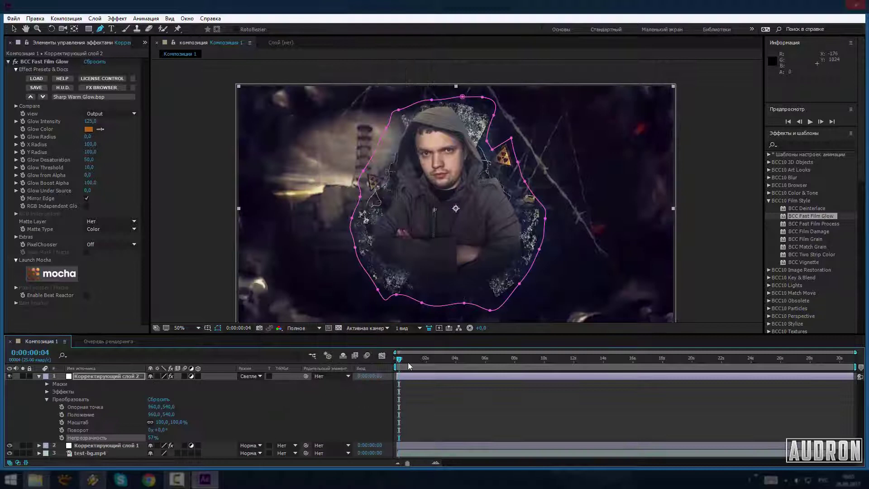
Preview the composition from 0:00:00:21 at 25% zoom and add a third adjustment layer on top
{"action": "key", "text": "comma"}
{"action": "left_click", "coordinate": [409, 364]}
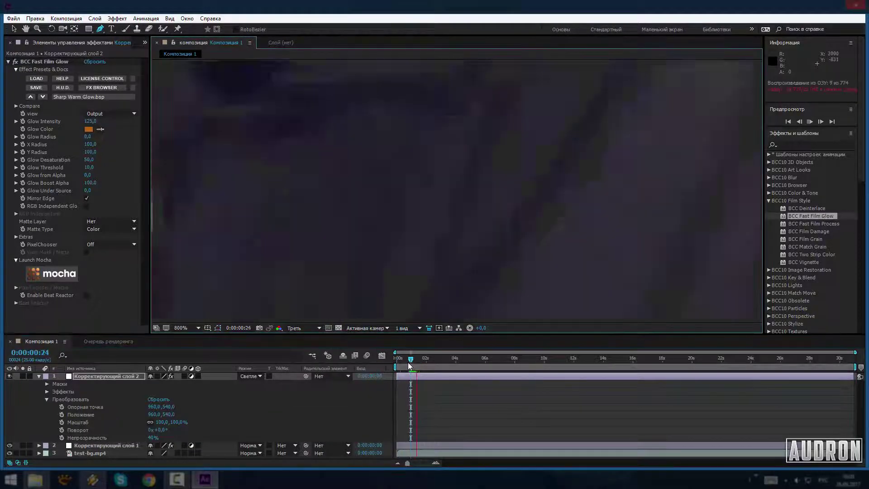
{"action": "key", "text": "period"}
{"action": "key", "text": "ctrl+alt+KP_Divide"}
{"action": "key", "text": "Return"}
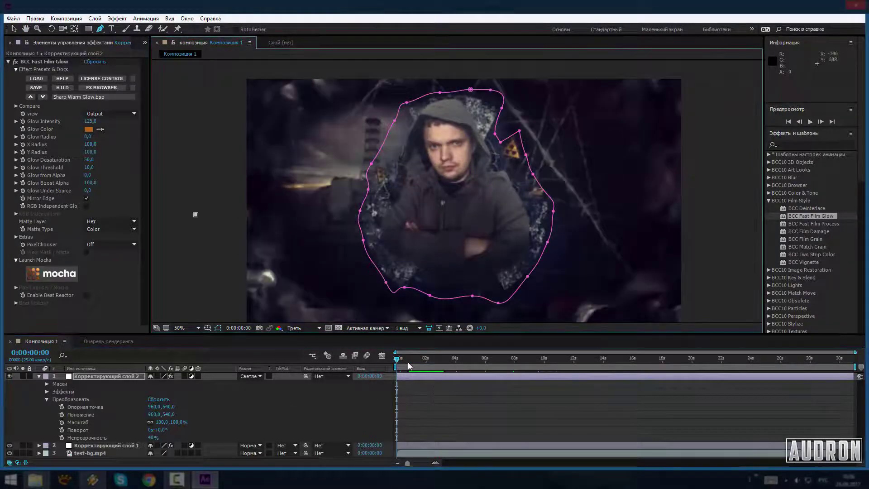
{"action": "key", "text": "comma"}
{"action": "right_click", "coordinate": [456, 409]}
{"action": "left_click", "coordinate": [650, 421]}
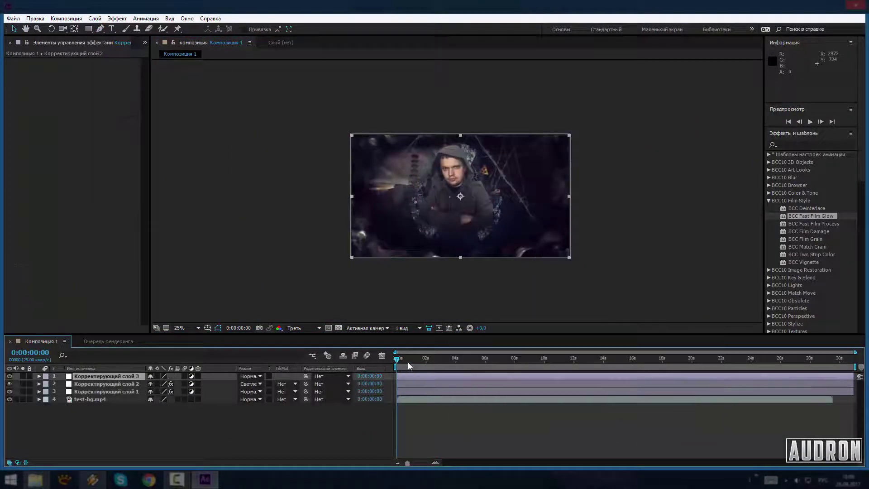
Apply BCC Fast Film Process to adjustment layer 3 and audition the Faded And Warm and Light Misting looks
{"action": "double_click", "coordinate": [813, 223]}
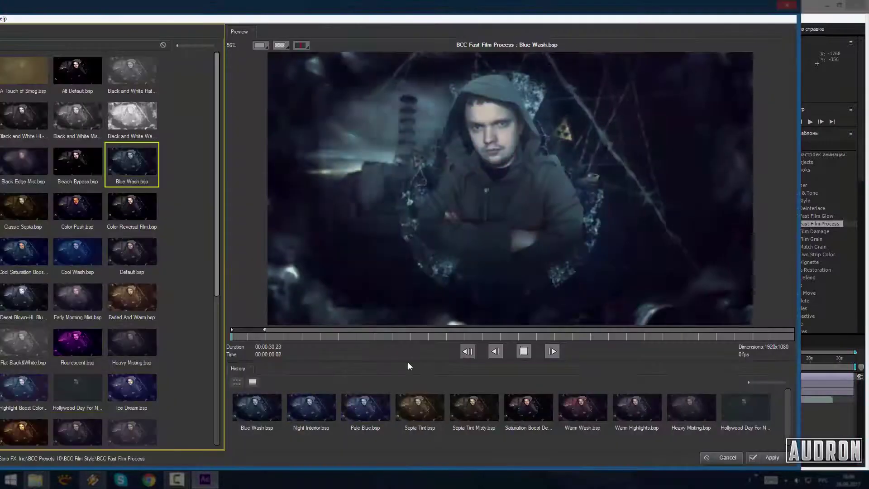
{"action": "key", "text": "Down"}
{"action": "key", "text": "Down"}
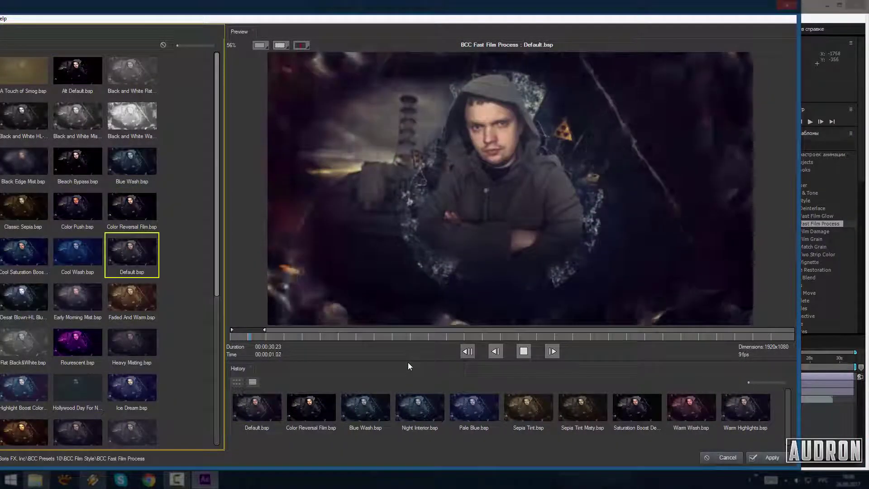
{"action": "key", "text": "Down"}
{"action": "key", "text": "Down"}
{"action": "key", "text": "Down"}
{"action": "key", "text": "Left"}
{"action": "key", "text": "space"}
{"action": "key", "text": "Up"}
{"action": "key", "text": "Up"}
{"action": "key", "text": "Up"}
{"action": "key", "text": "Up"}
{"action": "key", "text": "Left"}
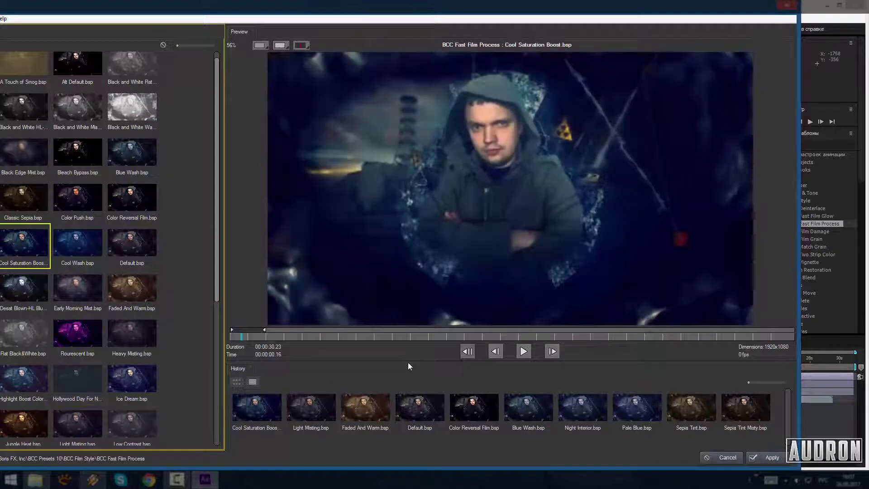
After trying Misty Contrast Boost and Jungle Heat, apply Cool Saturation Boost and move the layer below the glow layer
{"action": "key", "text": "Down"}
{"action": "key", "text": "Down"}
{"action": "key", "text": "Down"}
{"action": "key", "text": "Down"}
{"action": "key", "text": "Down"}
{"action": "key", "text": "Right"}
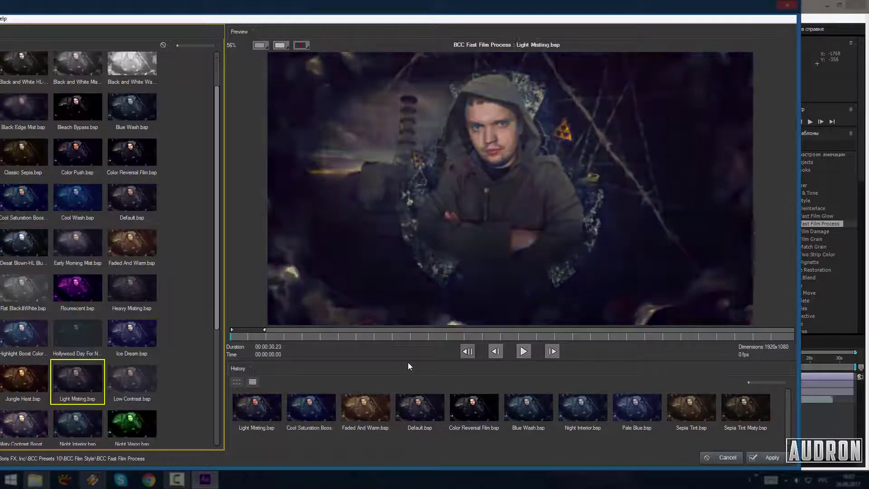
{"action": "key", "text": "Down"}
{"action": "key", "text": "Left"}
{"action": "key", "text": "Up"}
{"action": "key", "text": "Up"}
{"action": "key", "text": "Up"}
{"action": "key", "text": "Up"}
{"action": "key", "text": "Up"}
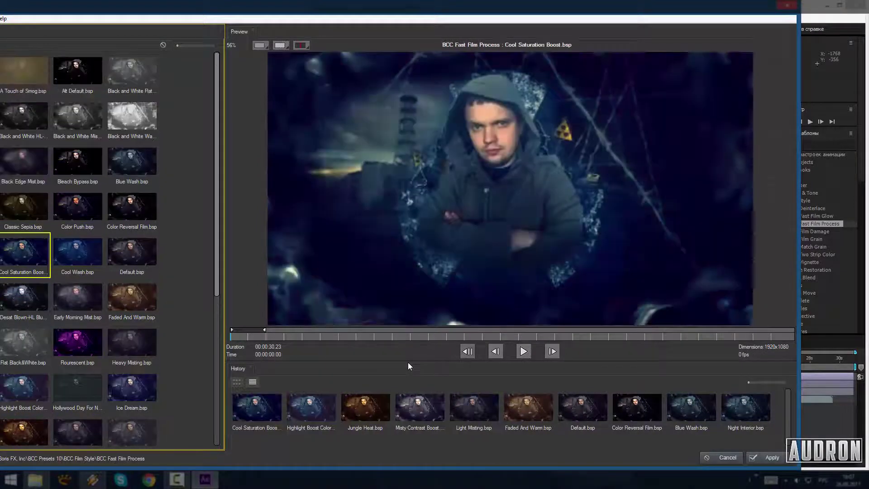
{"action": "key", "text": "Return"}
{"action": "key", "text": "period"}
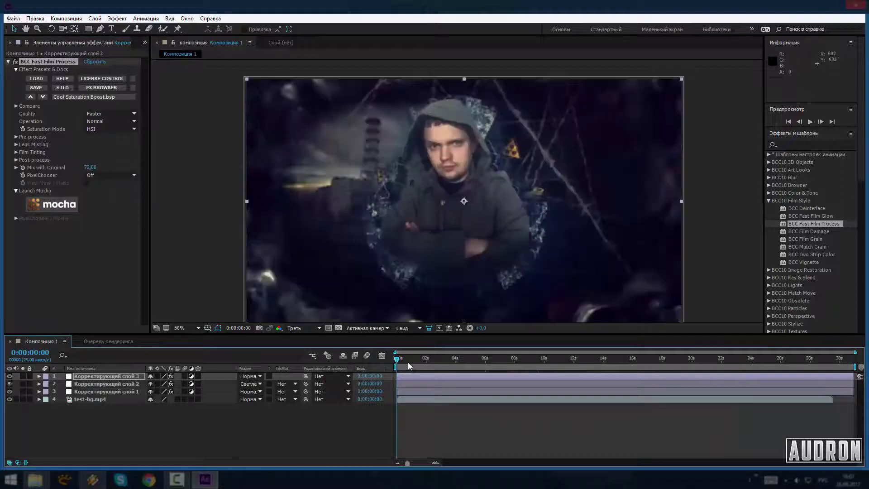
{"action": "key", "text": "ctrl+bracketleft"}
Add a fourth adjustment layer and apply BCC Film Grain with its preset
{"action": "key", "text": "ctrl+Up"}
{"action": "key", "text": "t"}
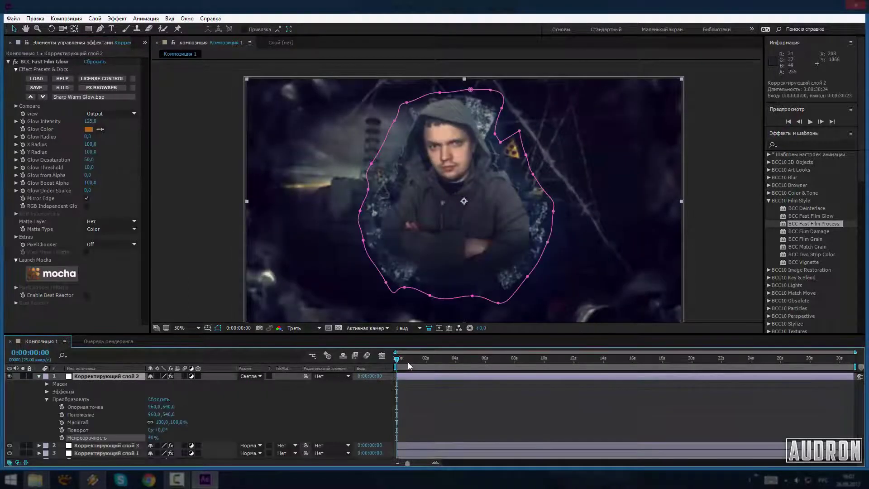
{"action": "right_click", "coordinate": [477, 449]}
{"action": "left_click", "coordinate": [679, 421]}
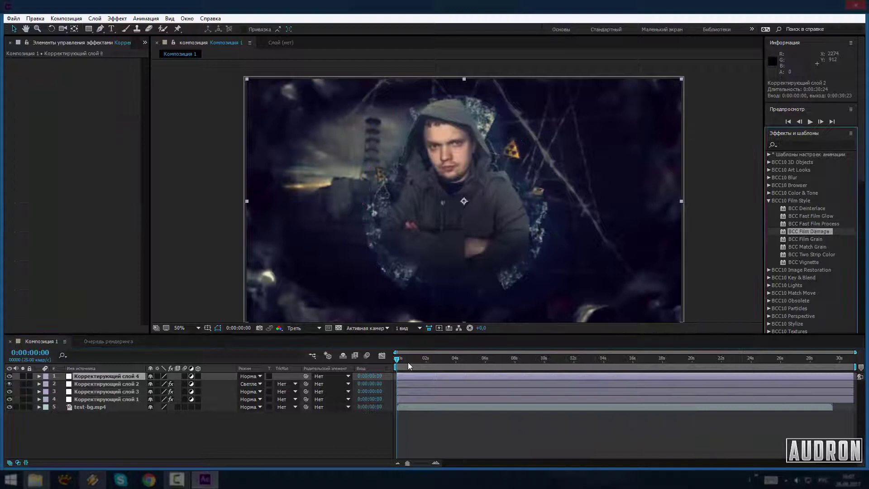
{"action": "double_click", "coordinate": [806, 239]}
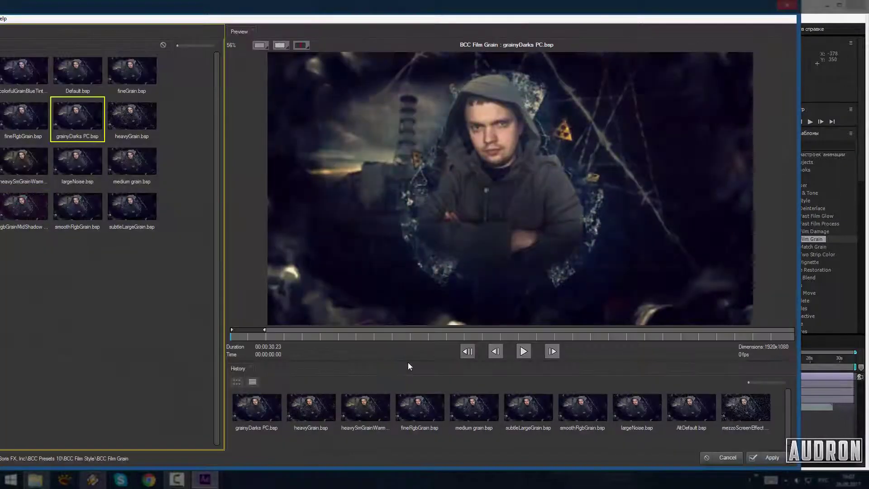
{"action": "key", "text": "Return"}
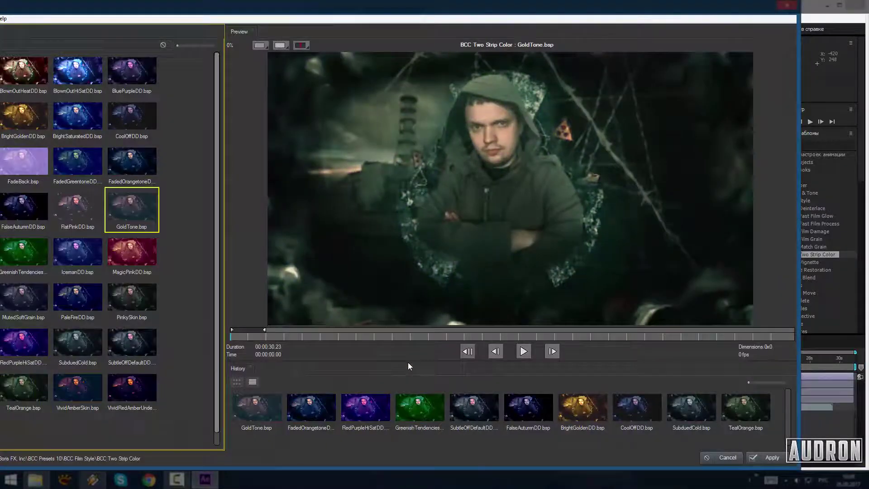
Add BCC Two Strip Color with the PaleFireDD look and BCC Vignette with RoundSquareColorOnly
{"action": "key", "text": "Down"}
{"action": "key", "text": "Down"}
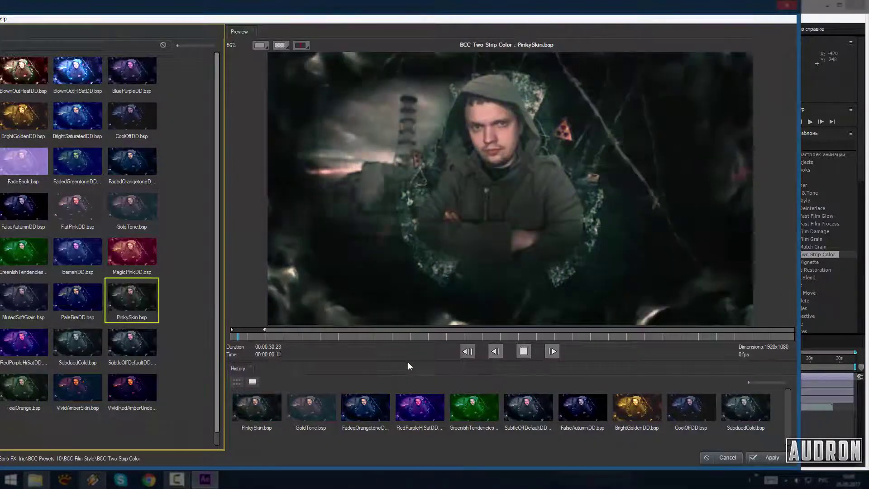
{"action": "key", "text": "Left"}
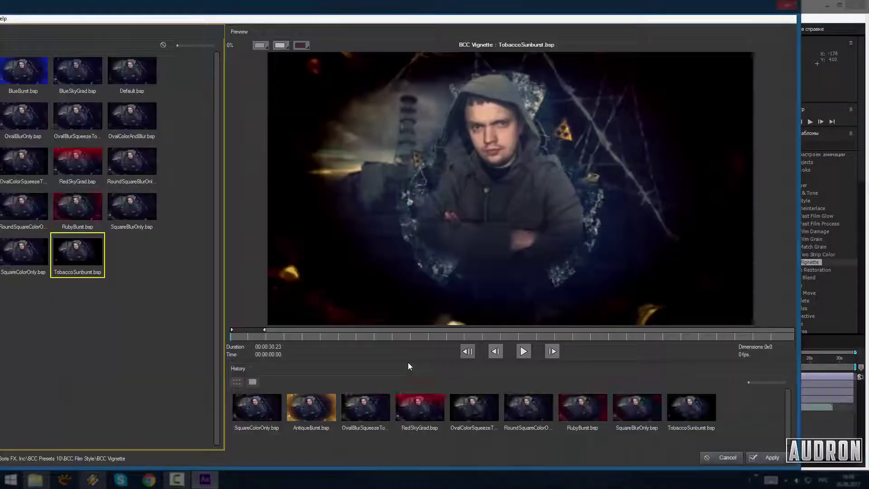
{"action": "key", "text": "Up"}
{"action": "key", "text": "Left"}
{"action": "key", "text": "Down"}
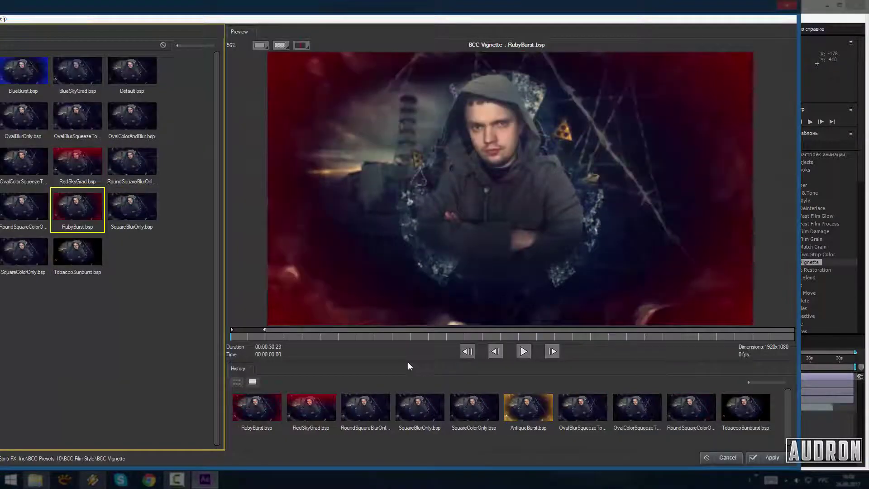
{"action": "key", "text": "Left"}
{"action": "key", "text": "Return"}
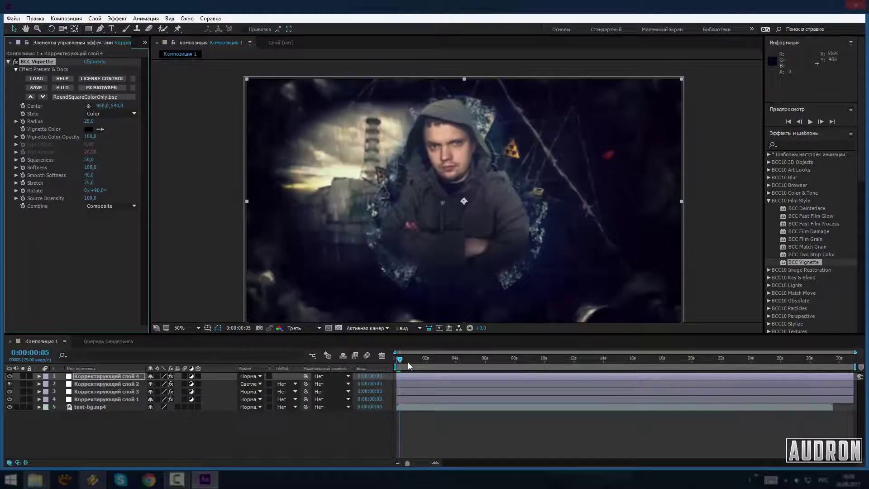
Add a fifth adjustment layer on top; the Save As dialog is opened and dismissed
{"action": "right_click", "coordinate": [409, 366]}
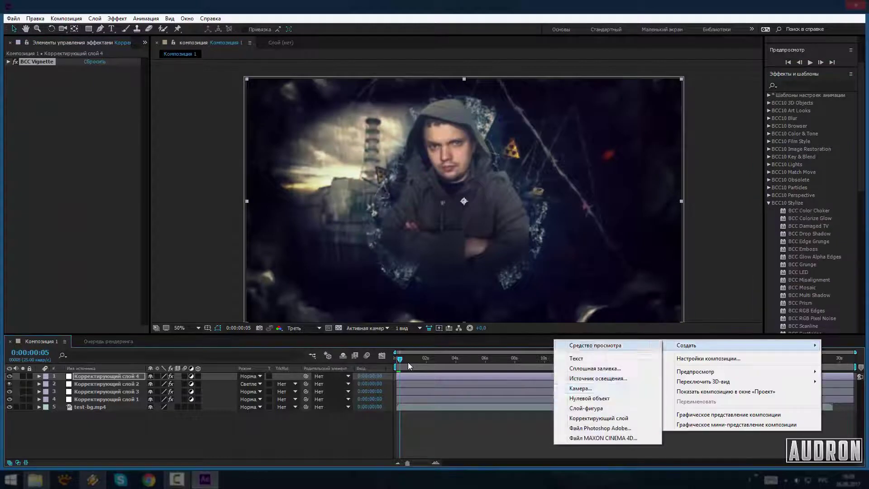
{"action": "key", "text": "Return"}
{"action": "key", "text": "alt+f"}
{"action": "key", "text": "ctrl+shift+s"}
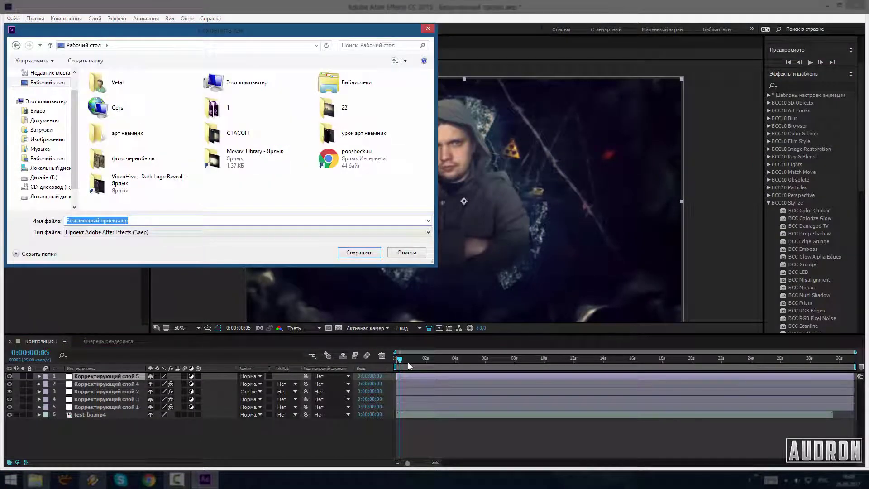
{"action": "key", "text": "Escape"}
Apply and preview BCC Color Choker with a preset, then delete it from the layer
{"action": "key", "text": "Return"}
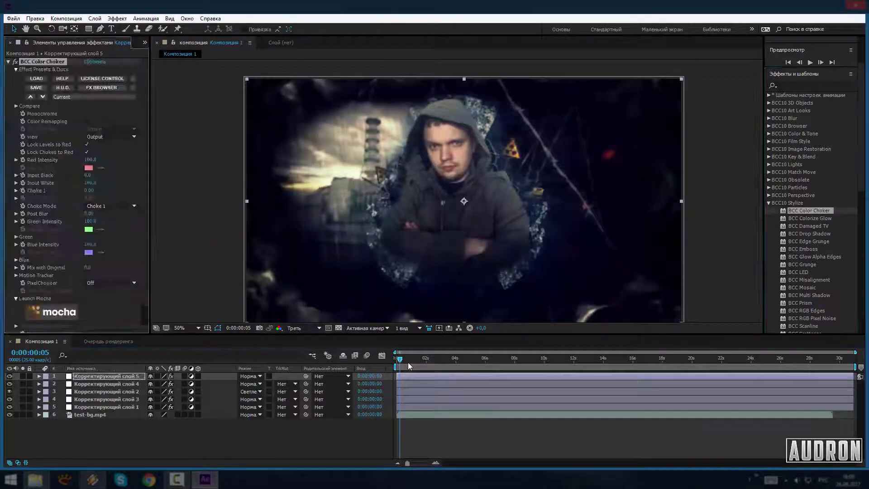
{"action": "key", "text": "Return"}
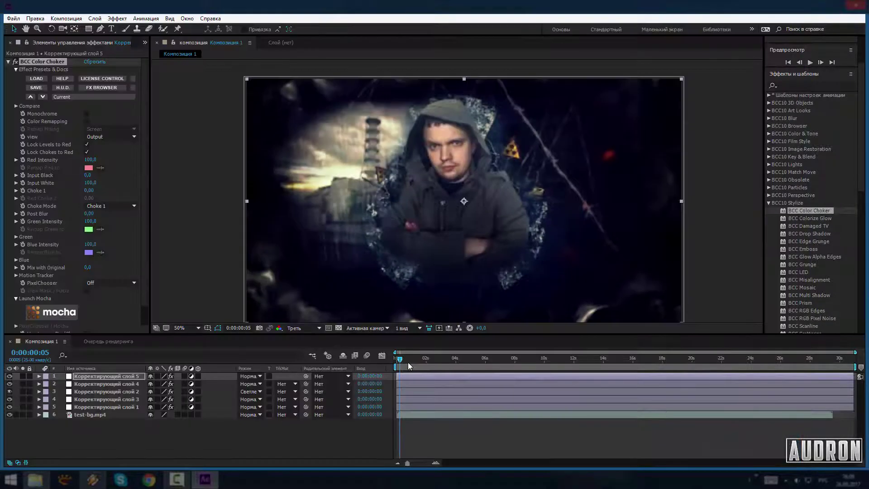
{"action": "key", "text": "space"}
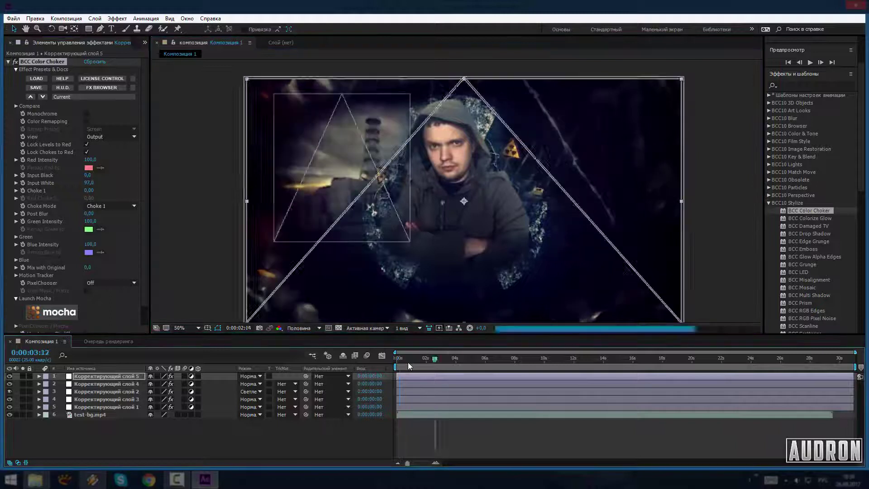
{"action": "key", "text": "Delete"}
Apply BCC Prism to the top adjustment layer and check the frame at 100% before returning to 50%
{"action": "key", "text": "Down"}
{"action": "key", "text": "Down"}
{"action": "key", "text": "Down"}
{"action": "key", "text": "Down"}
{"action": "key", "text": "Down"}
{"action": "key", "text": "Down"}
{"action": "key", "text": "Down"}
{"action": "key", "text": "Down"}
{"action": "key", "text": "Down"}
{"action": "key", "text": "Down"}
{"action": "key", "text": "Down"}
{"action": "key", "text": "Return"}
{"action": "key", "text": "slash"}
{"action": "key", "text": "comma"}
{"action": "key", "text": "g"}
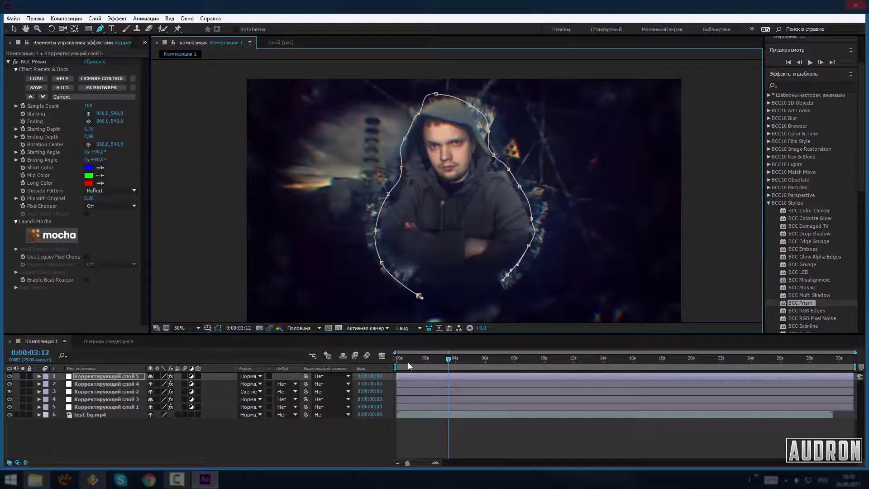
Invert the man's mask, preview the Prism with a lower Sample Count, and set Color Correction saturation to 2.0
{"action": "key", "text": "ctrl+shift+i"}
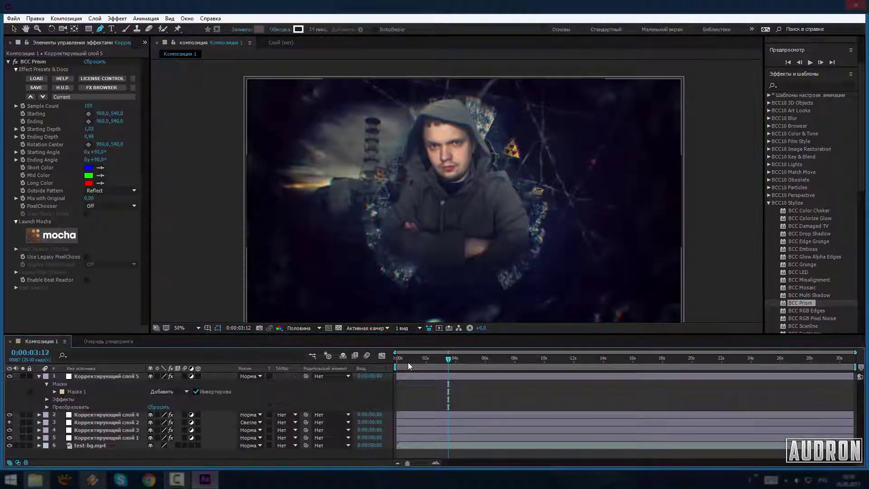
{"action": "key", "text": "space"}
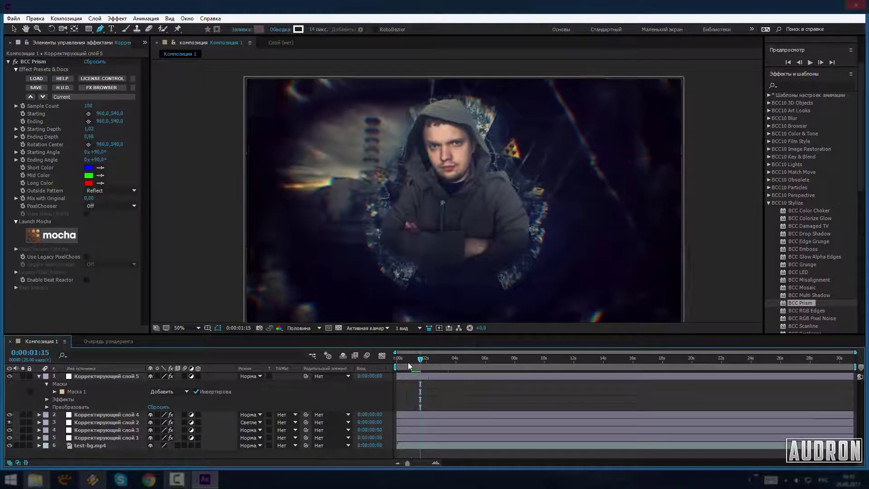
{"action": "key", "text": "space"}
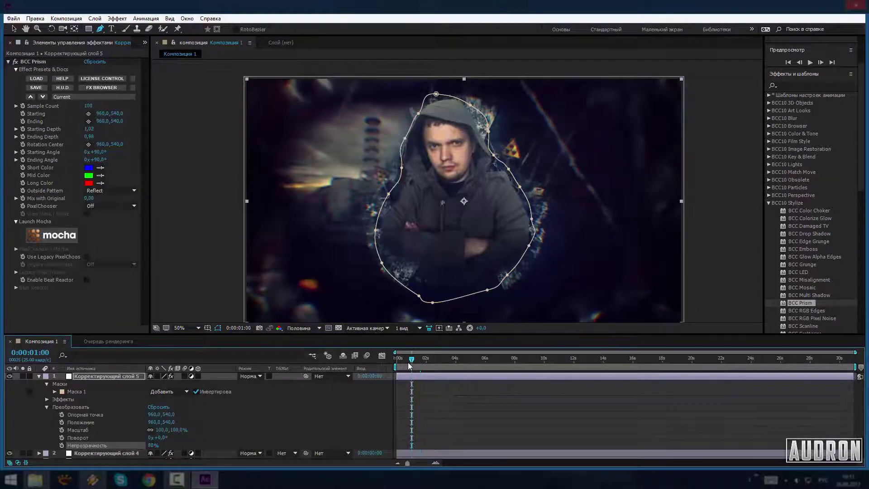
{"action": "key", "text": "ctrl+z"}
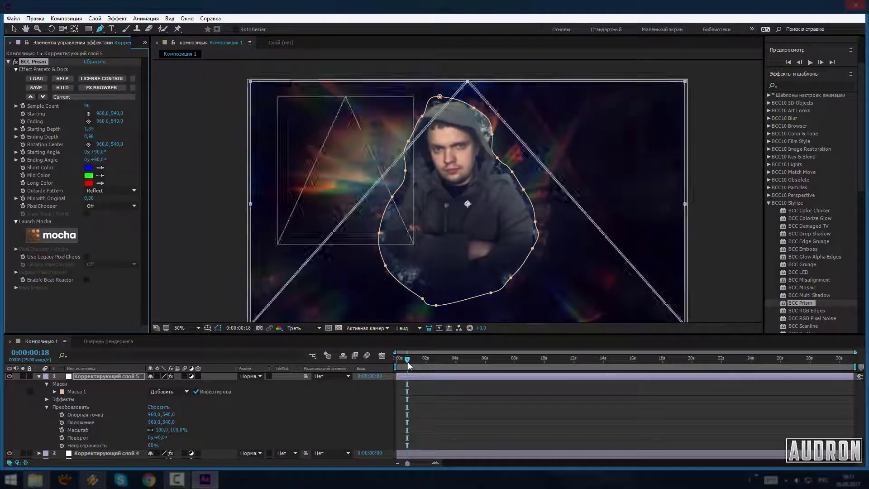
{"action": "key", "text": "space"}
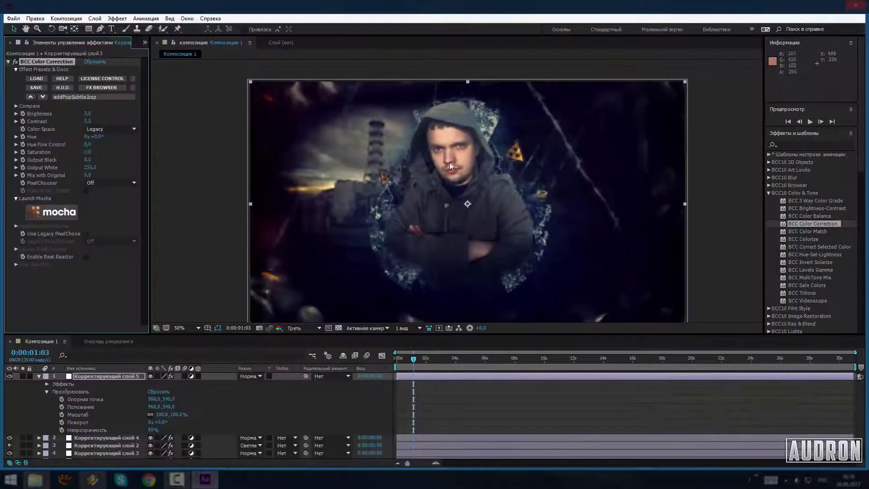
{"action": "left_click_drag", "start_coordinate": [85, 152], "coordinate": [90, 152]}
Switch the preview to full resolution and choose the heatWave MatteBrighter PC Colorize preset after trying DrTCoolBlues
{"action": "left_click", "coordinate": [303, 328]}
{"action": "left_click", "coordinate": [299, 344]}
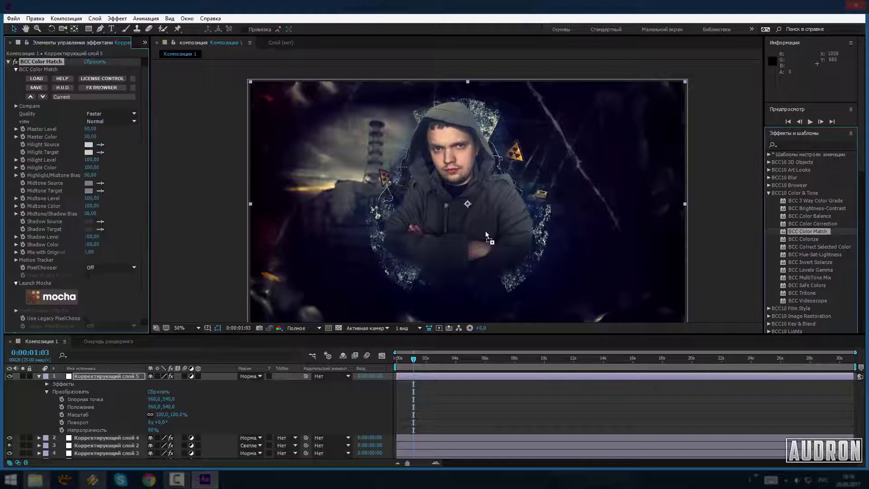
{"action": "left_click", "coordinate": [101, 87]}
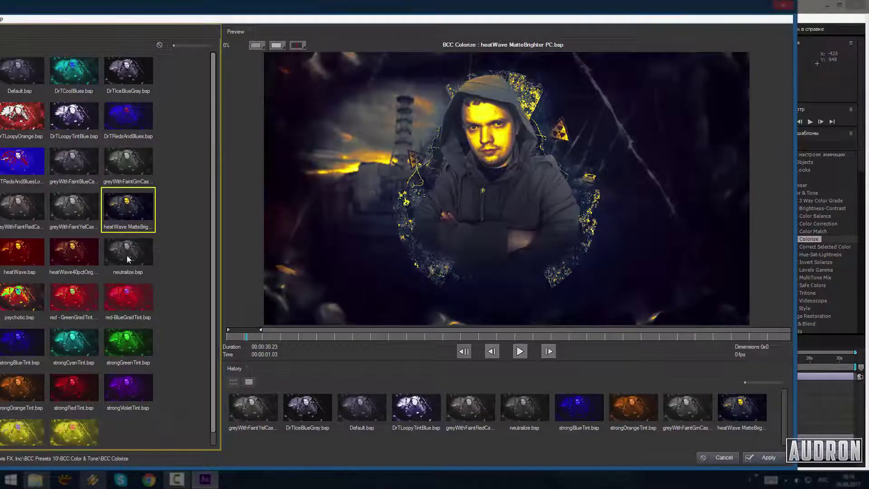
{"action": "left_click", "coordinate": [128, 160]}
{"action": "left_click", "coordinate": [128, 115]}
{"action": "left_click", "coordinate": [128, 70]}
{"action": "left_click", "coordinate": [70, 76]}
{"action": "left_click", "coordinate": [135, 214]}
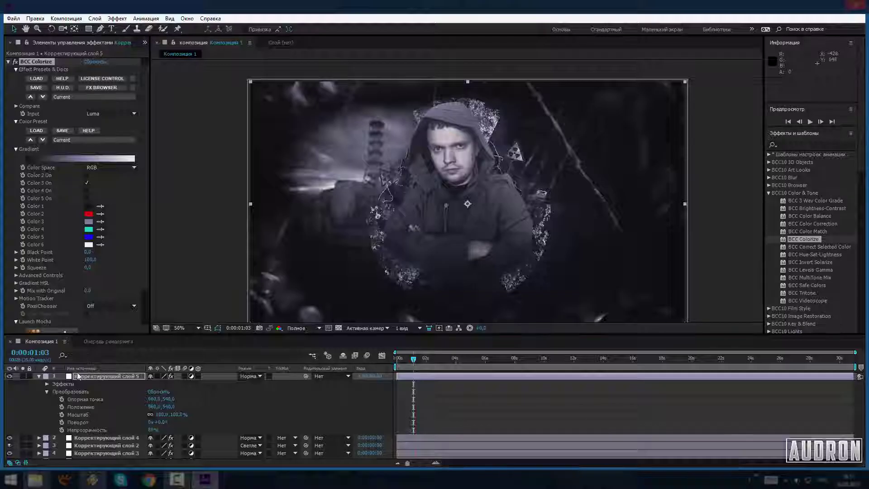
Add a new adjustment layer from the timeline's context menu
{"action": "right_click", "coordinate": [480, 377]}
{"action": "mouse_move", "coordinate": [480, 376]}
{"action": "left_click", "coordinate": [670, 445]}
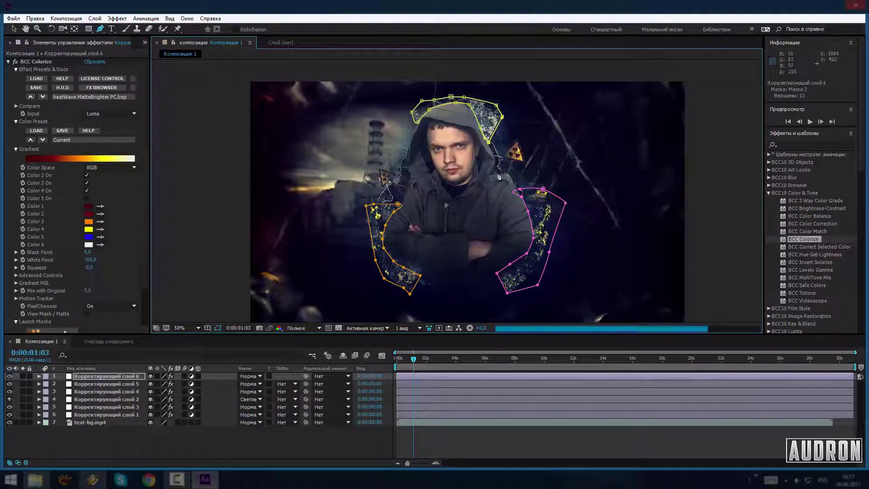
Expand the Colorize layer's properties and select its second mask in the frame
{"action": "left_click", "coordinate": [39, 377]}
{"action": "left_click", "coordinate": [40, 377]}
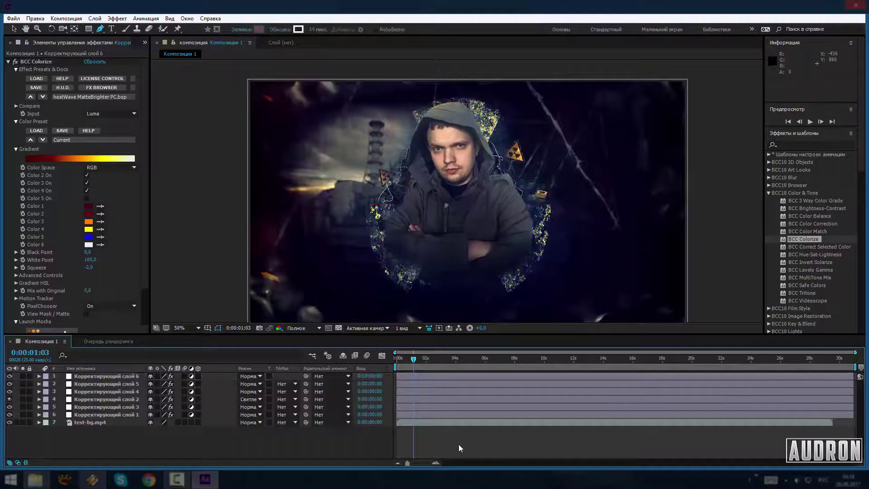
{"action": "right_click", "coordinate": [458, 444]}
{"action": "left_click", "coordinate": [44, 376]}
{"action": "left_click", "coordinate": [39, 377]}
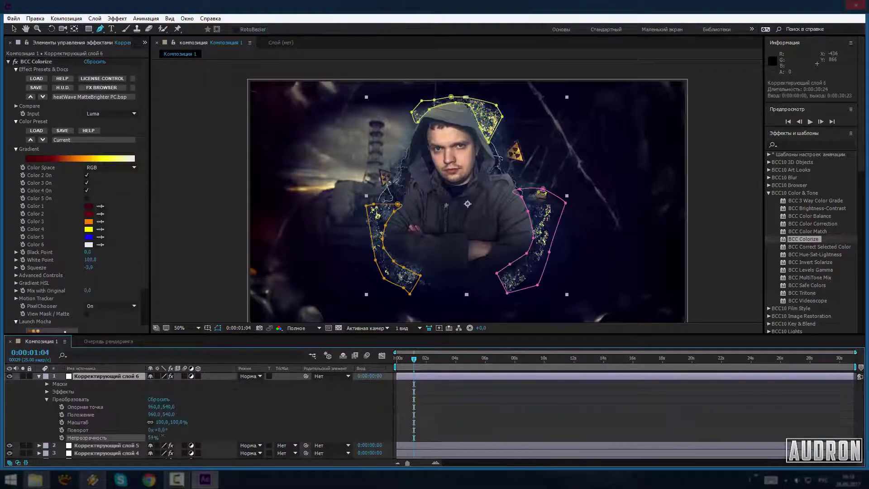
{"action": "left_click", "coordinate": [512, 198]}
Try a new opacity and a red Color 4, then restore 100% opacity and yellow
{"action": "left_click", "coordinate": [152, 437]}
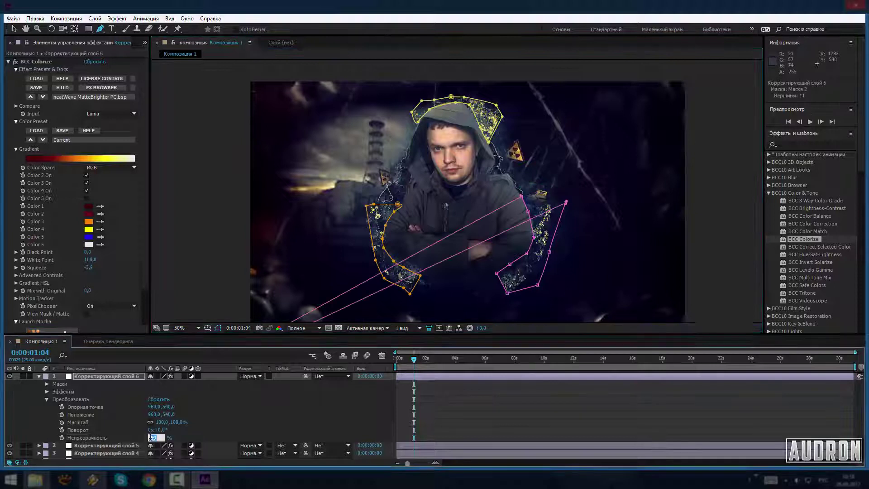
{"action": "scroll", "coordinate": [441, 198], "scroll_direction": "down", "scroll_amount": 4}
{"action": "key", "text": "ctrl+z"}
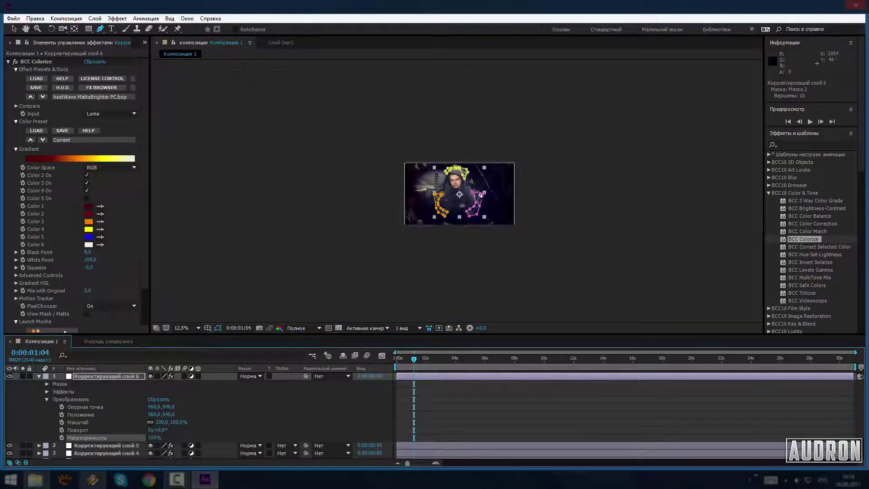
{"action": "scroll", "coordinate": [459, 194], "scroll_direction": "up", "scroll_amount": 4}
{"action": "left_click", "coordinate": [89, 229]}
{"action": "left_click_drag", "start_coordinate": [719, 199], "coordinate": [720, 203]}
{"action": "left_click", "coordinate": [792, 105]}
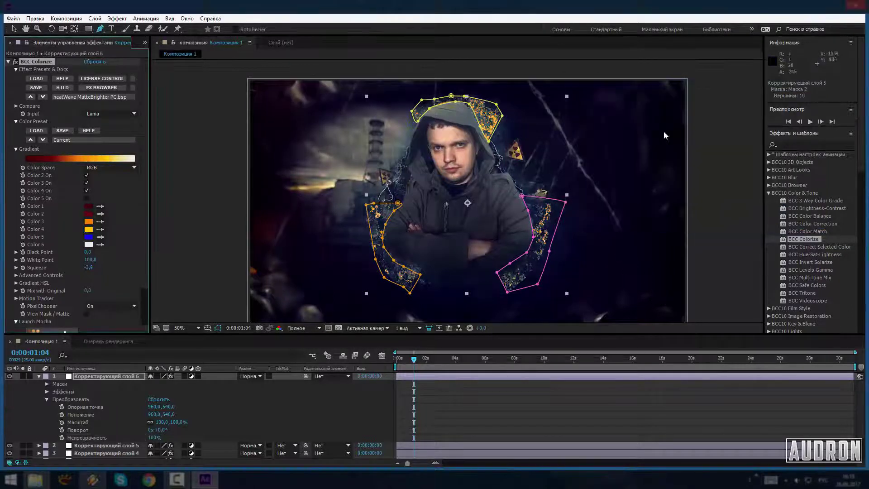
{"action": "key", "text": "shift+equal"}
{"action": "key", "text": "shift+equal"}
{"action": "key", "text": "shift+equal"}
{"action": "key", "text": "shift+equal"}
{"action": "key", "text": "shift+equal"}
{"action": "key", "text": "shift+equal"}
{"action": "key", "text": "shift+equal"}
{"action": "key", "text": "shift+equal"}
{"action": "key", "text": "shift+equal"}
{"action": "key", "text": "shift+equal"}
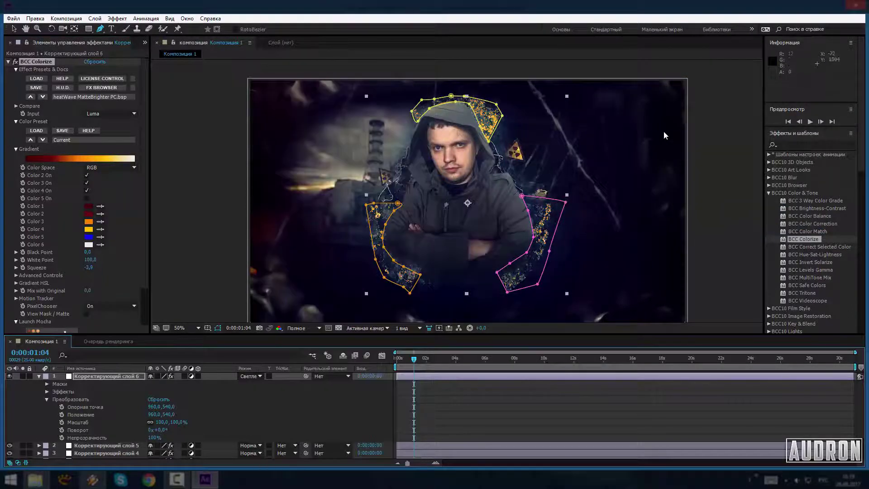
Add a seventh adjustment layer carrying BCC Beauty Studio with a preset from the browser
{"action": "right_click", "coordinate": [507, 361]}
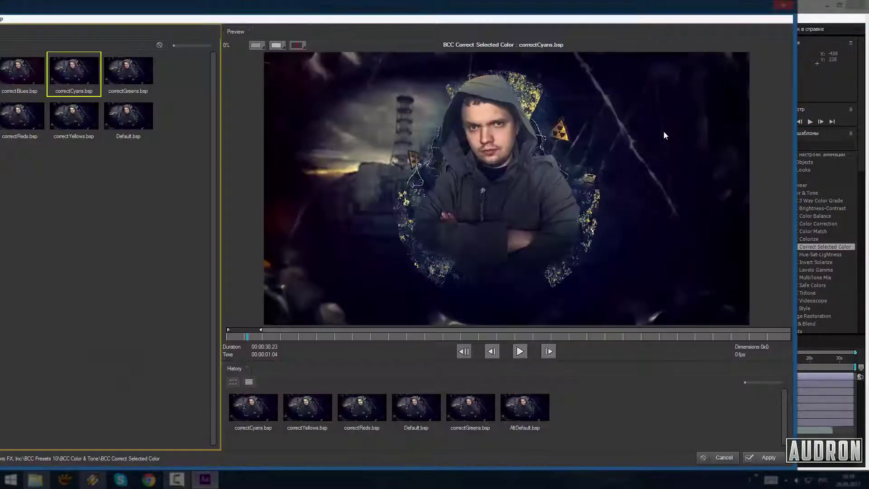
{"action": "key", "text": "Right"}
{"action": "key", "text": "Down"}
{"action": "key", "text": "Up"}
{"action": "key", "text": "Return"}
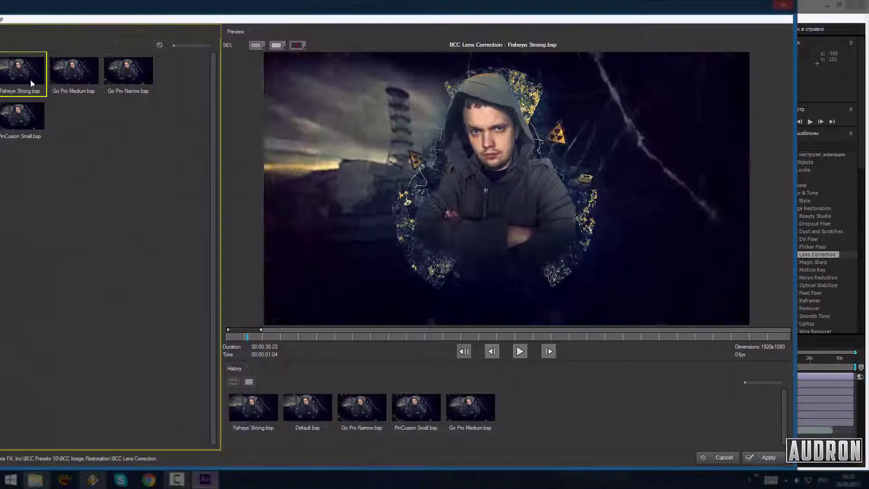
Apply BCC Lens Correction with Go Pro Medium, set Correction to 28, and move the Pan and Lens Center points
{"action": "key", "text": "Right"}
{"action": "key", "text": "Right"}
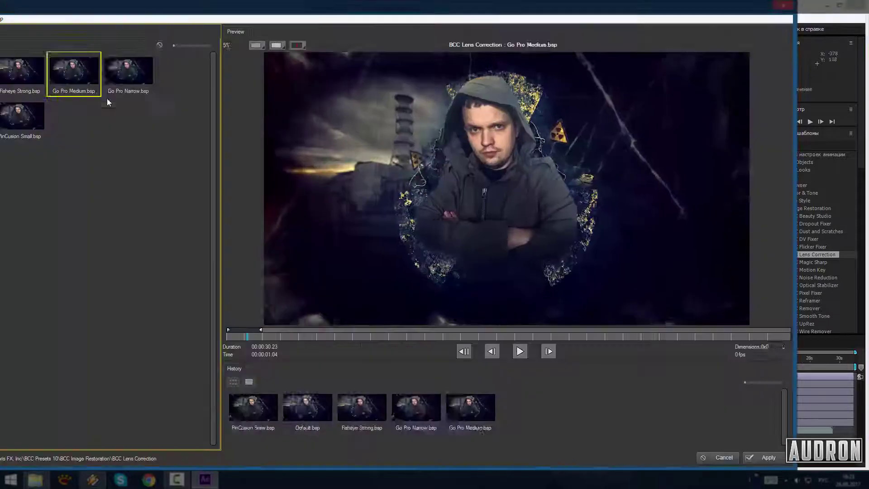
{"action": "key", "text": "Right"}
{"action": "left_click", "coordinate": [83, 79]}
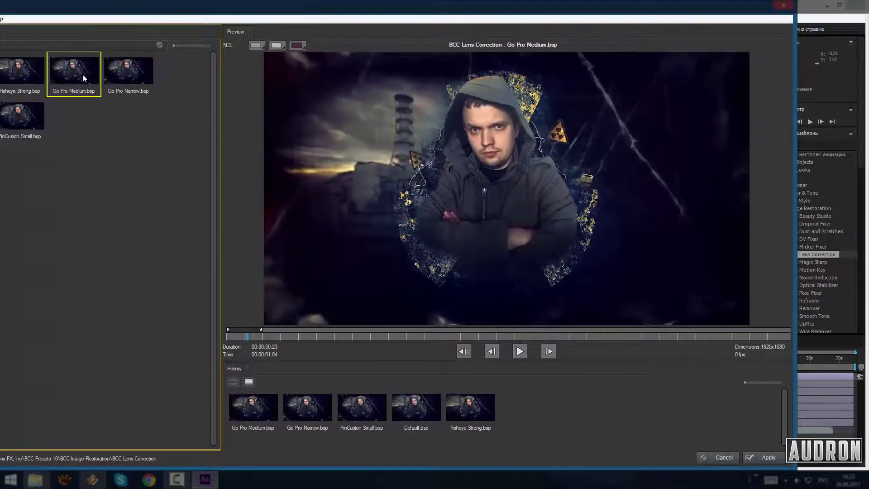
{"action": "key", "text": "Return"}
{"action": "left_click_drag", "start_coordinate": [98, 121], "coordinate": [167, 131]}
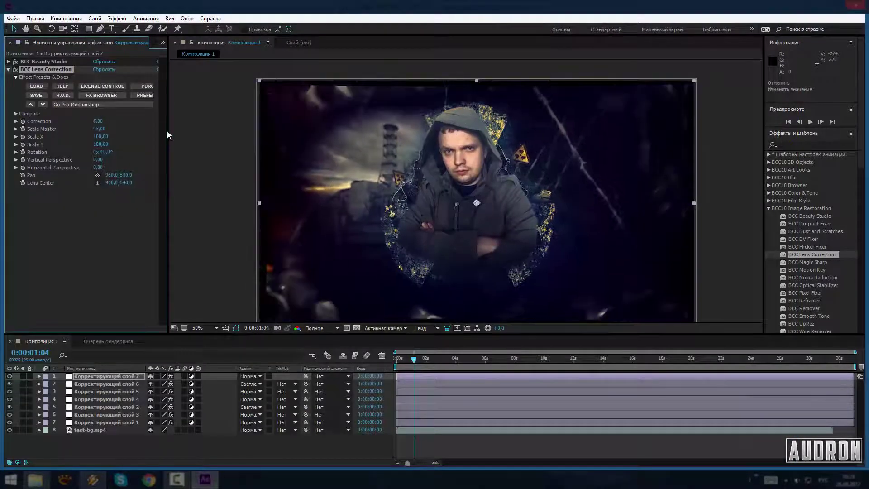
{"action": "left_click", "coordinate": [98, 175]}
{"action": "left_click", "coordinate": [472, 225]}
{"action": "left_click_drag", "start_coordinate": [472, 225], "coordinate": [470, 189]}
{"action": "left_click_drag", "start_coordinate": [98, 121], "coordinate": [109, 121]}
{"action": "left_click_drag", "start_coordinate": [477, 202], "coordinate": [460, 271]}
Undo the lens changes, delete Lens Correction, and apply BCC Magic Sharp instead
{"action": "key", "text": "comma"}
{"action": "key", "text": "period"}
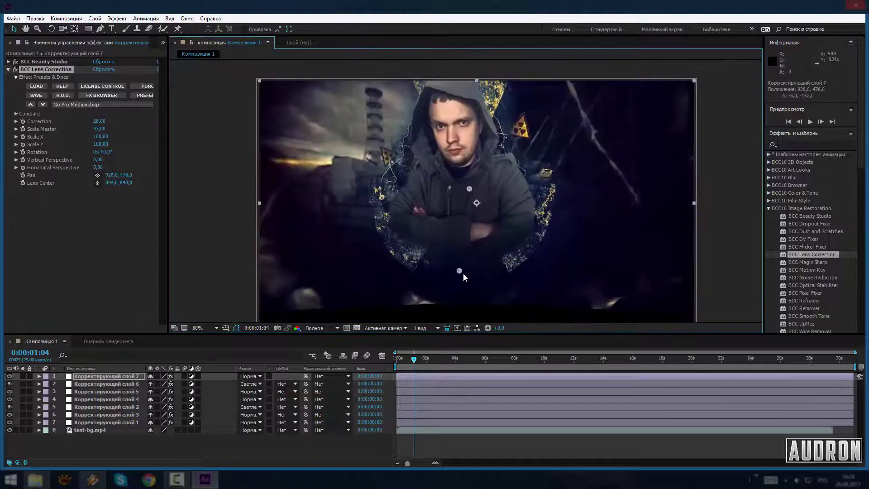
{"action": "key", "text": "comma"}
{"action": "key", "text": "ctrl+z"}
{"action": "key", "text": "period"}
{"action": "key", "text": "comma"}
{"action": "key", "text": "Delete"}
{"action": "double_click", "coordinate": [786, 262]}
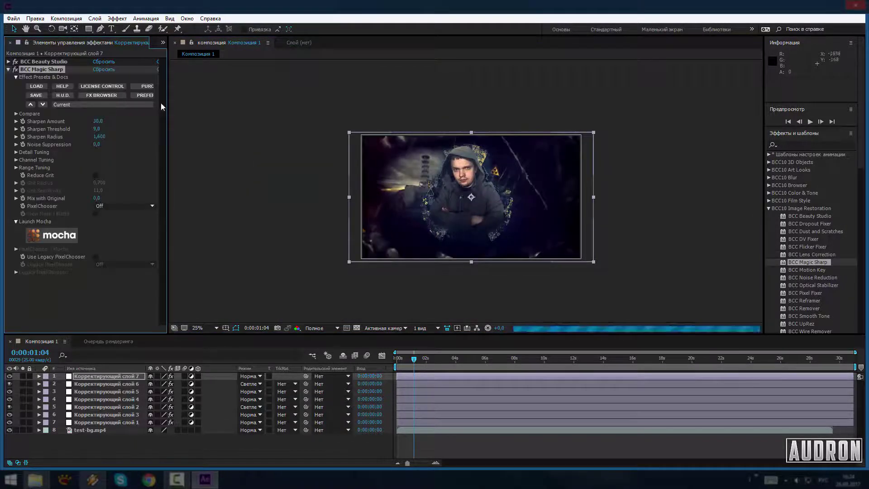
Load the Standard_Reduced preset for BCC Magic Sharp
{"action": "key", "text": "period"}
{"action": "left_click", "coordinate": [81, 97]}
{"action": "double_click", "coordinate": [75, 123]}
Apply BCC Noise Reduction with the Panasonic HDX900 preset, then return to frame 0
{"action": "double_click", "coordinate": [811, 277]}
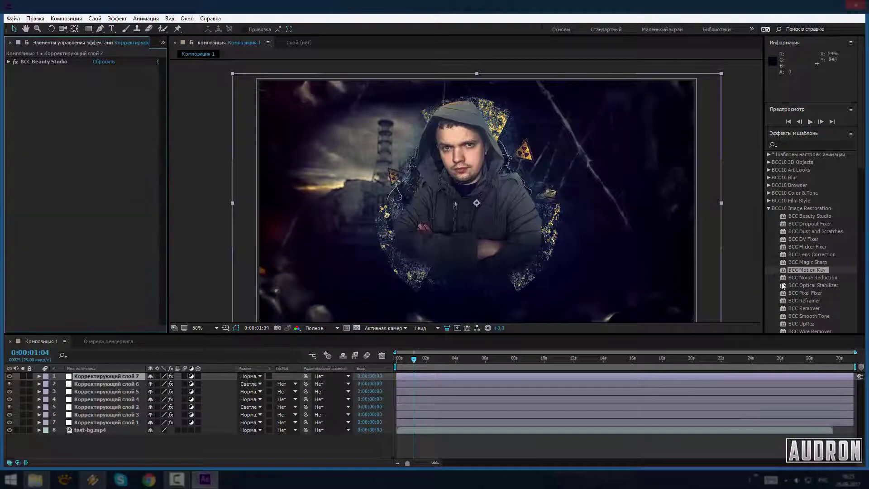
{"action": "left_click", "coordinate": [105, 96]}
{"action": "left_click", "coordinate": [133, 166]}
{"action": "left_click", "coordinate": [128, 115]}
{"action": "left_click", "coordinate": [397, 336]}
{"action": "left_click", "coordinate": [84, 155]}
{"action": "left_click", "coordinate": [765, 457]}
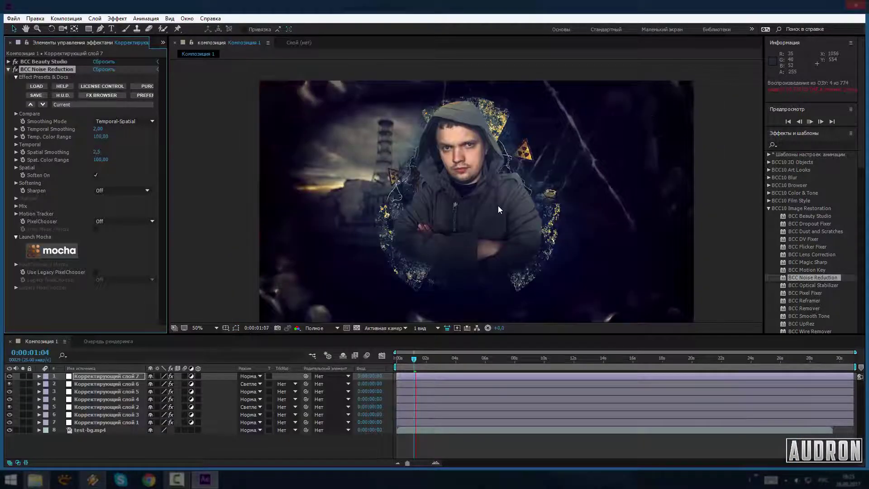
{"action": "left_click", "coordinate": [397, 362]}
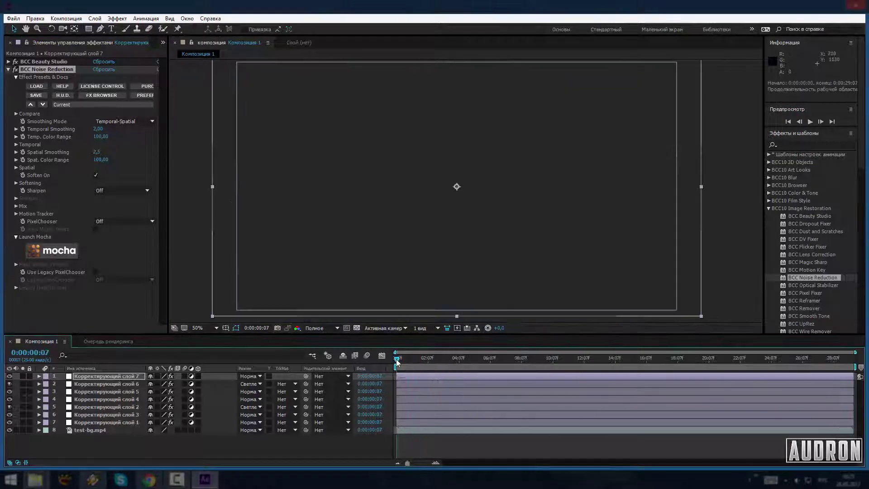
{"action": "left_click", "coordinate": [66, 18]}
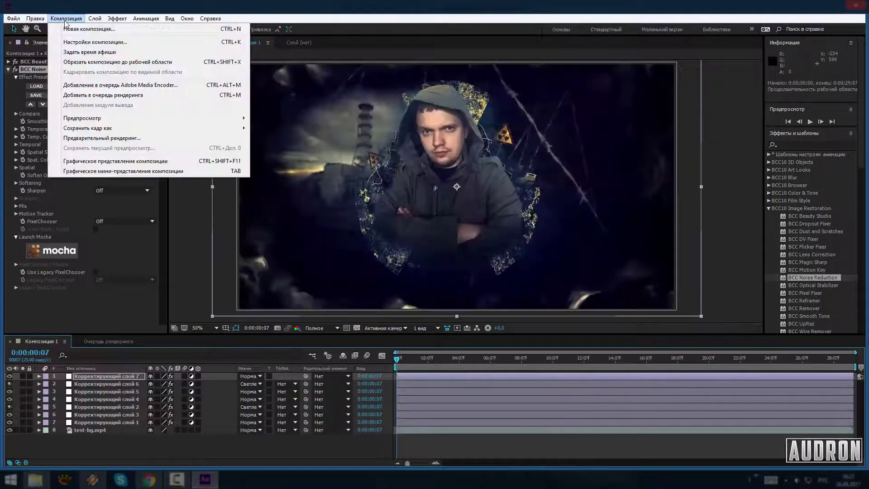
{"action": "left_click", "coordinate": [122, 100]}
{"action": "left_click", "coordinate": [254, 402]}
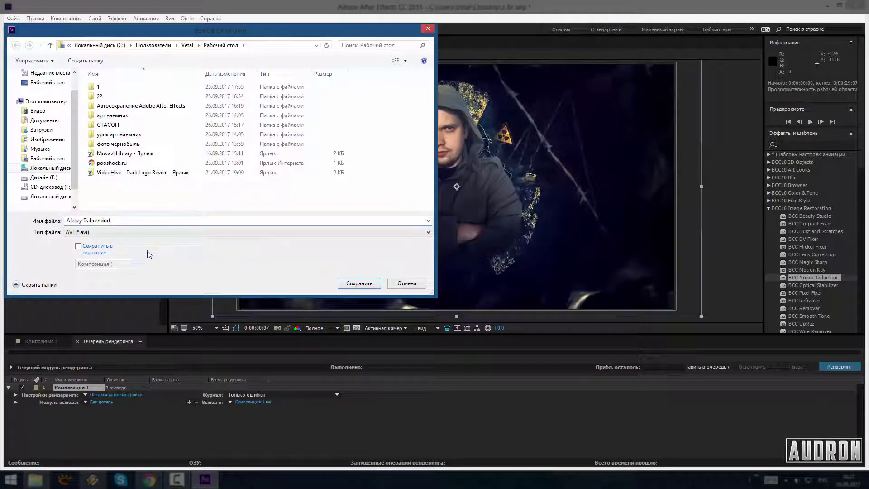
{"action": "left_click", "coordinate": [47, 82]}
{"action": "left_click", "coordinate": [86, 60]}
{"action": "right_click", "coordinate": [358, 132]}
{"action": "left_click", "coordinate": [387, 169]}
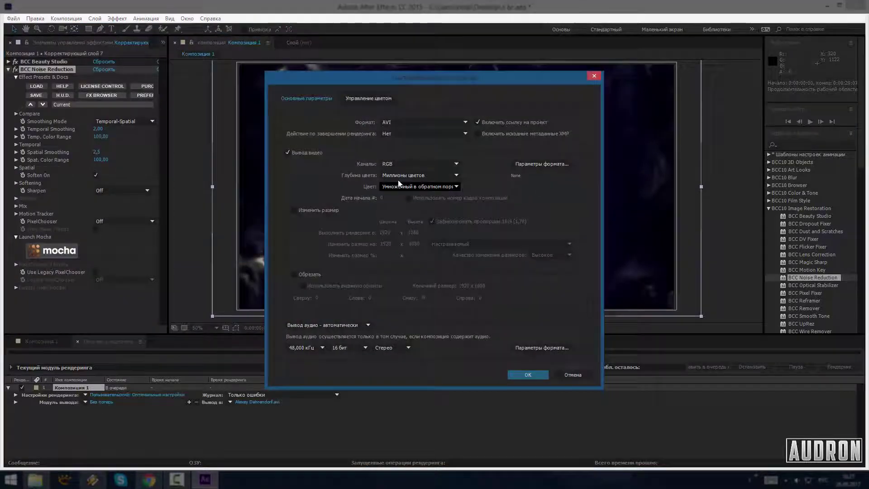
Stop the running PNG-sequence render and set the output module format to AVI
{"action": "left_click", "coordinate": [426, 120]}
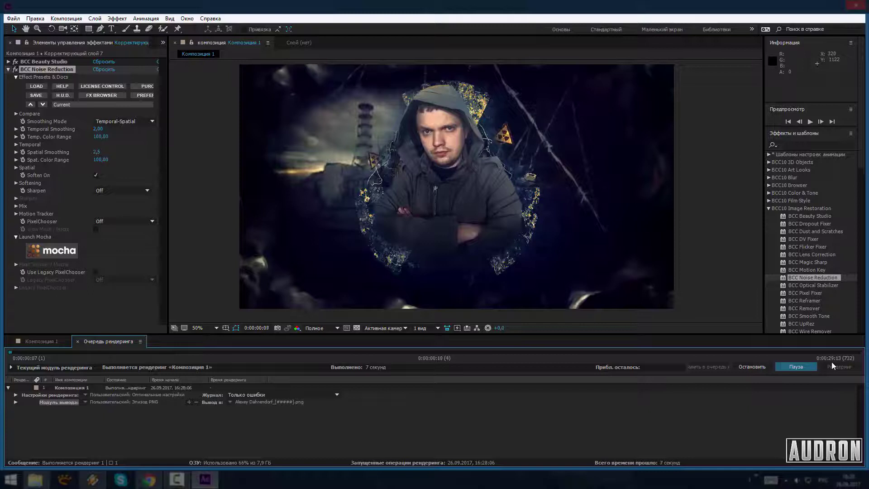
{"action": "left_click", "coordinate": [752, 367]}
{"action": "left_click", "coordinate": [137, 417]}
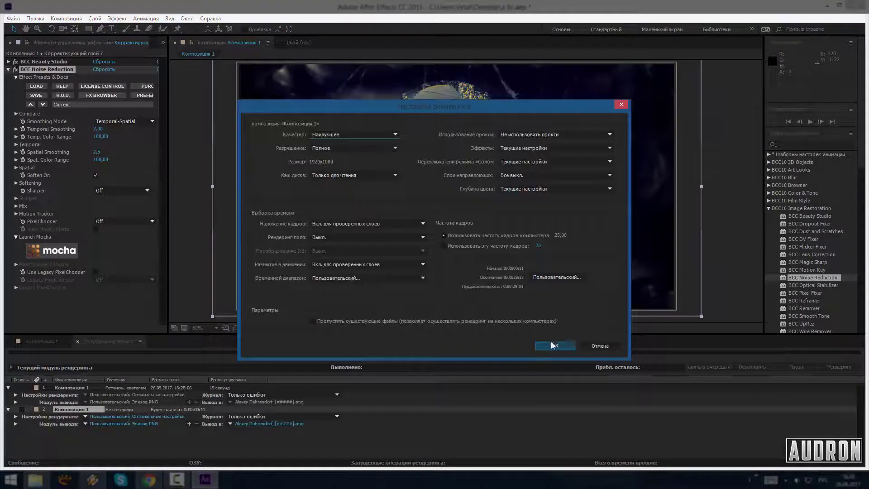
{"action": "left_click", "coordinate": [552, 346]}
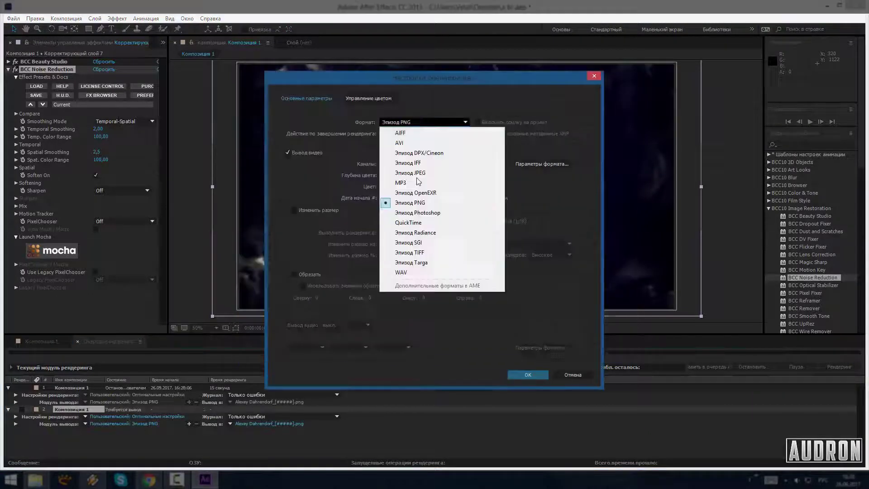
{"action": "left_click", "coordinate": [403, 142]}
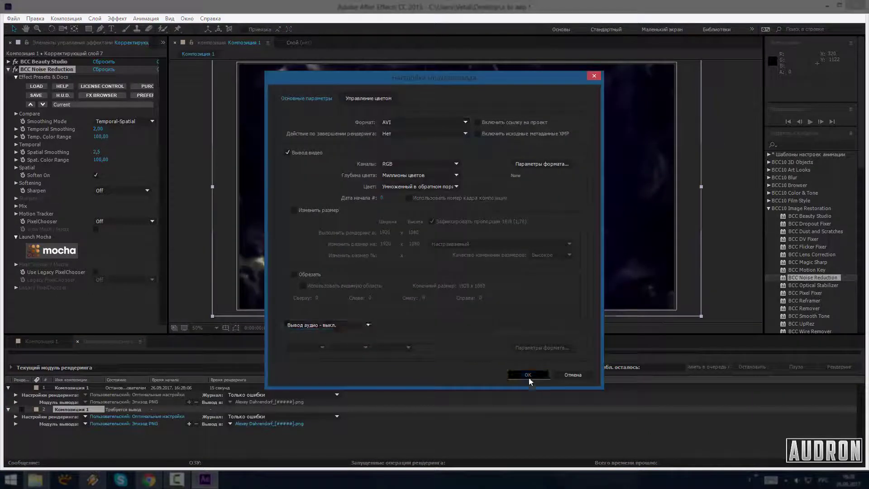
{"action": "left_click", "coordinate": [528, 375]}
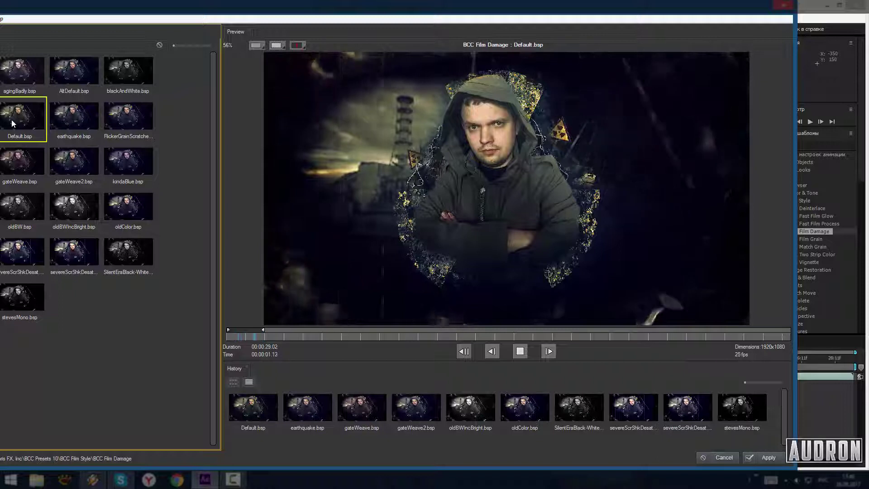
Apply the Default.bsp Film Damage preset and set Compare Mode to Off
{"action": "left_click", "coordinate": [765, 458]}
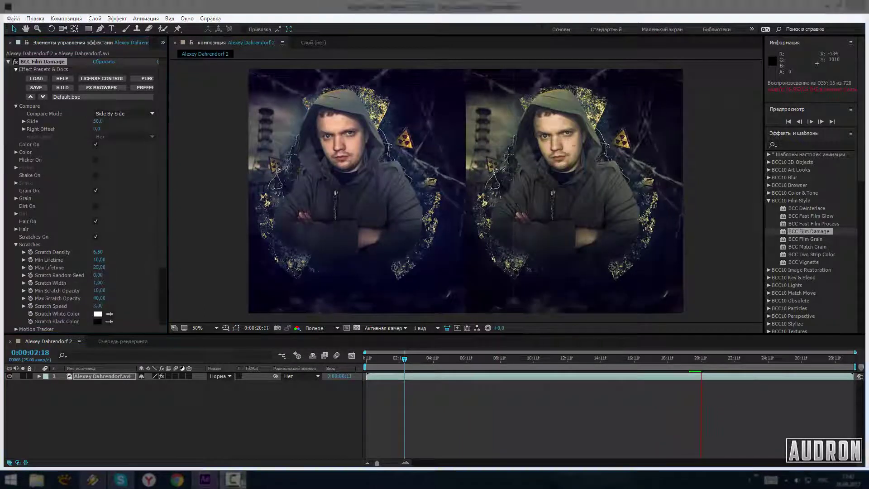
{"action": "left_click", "coordinate": [124, 114]}
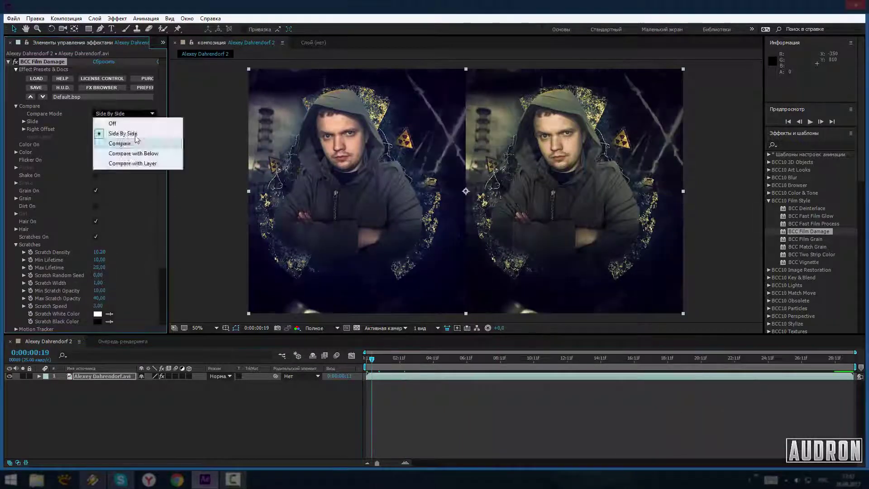
{"action": "left_click", "coordinate": [102, 120]}
{"action": "right_click", "coordinate": [404, 314]}
Add a black solid layer set to Add blending mode
{"action": "mouse_move", "coordinate": [520, 319]}
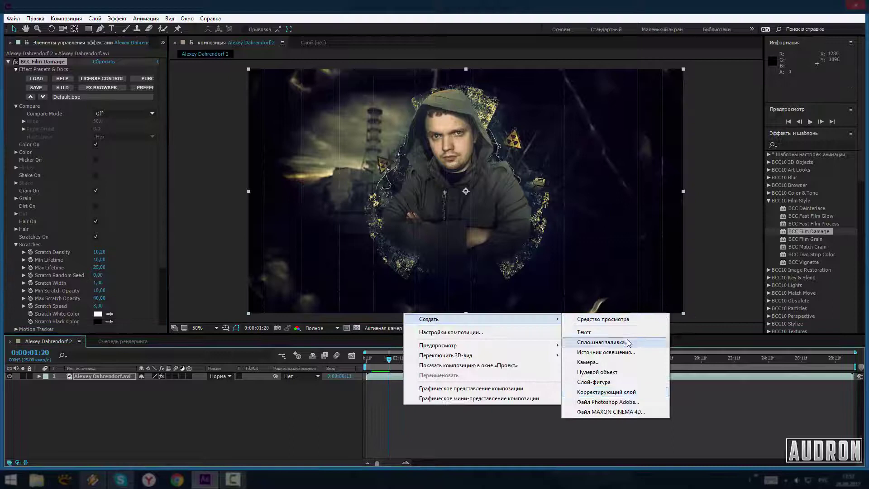
{"action": "left_click", "coordinate": [602, 342]}
{"action": "key", "text": "Return"}
{"action": "left_click", "coordinate": [220, 376]}
{"action": "left_click", "coordinate": [245, 173]}
{"action": "key", "text": "ctrl+t"}
{"action": "left_click", "coordinate": [357, 245]}
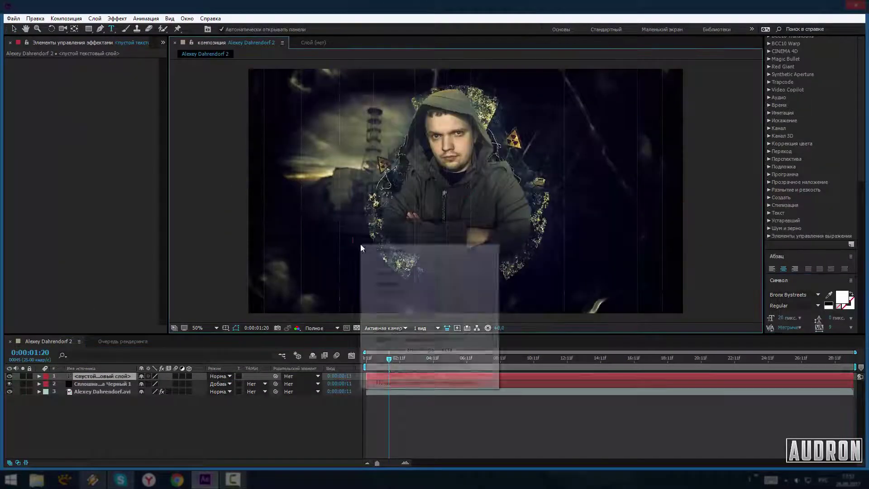
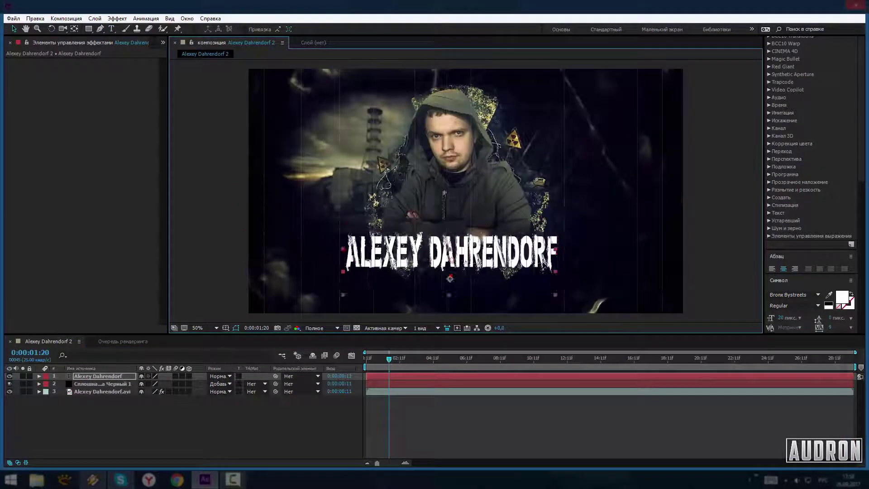
{"action": "left_click_drag", "start_coordinate": [556, 249], "coordinate": [583, 248]}
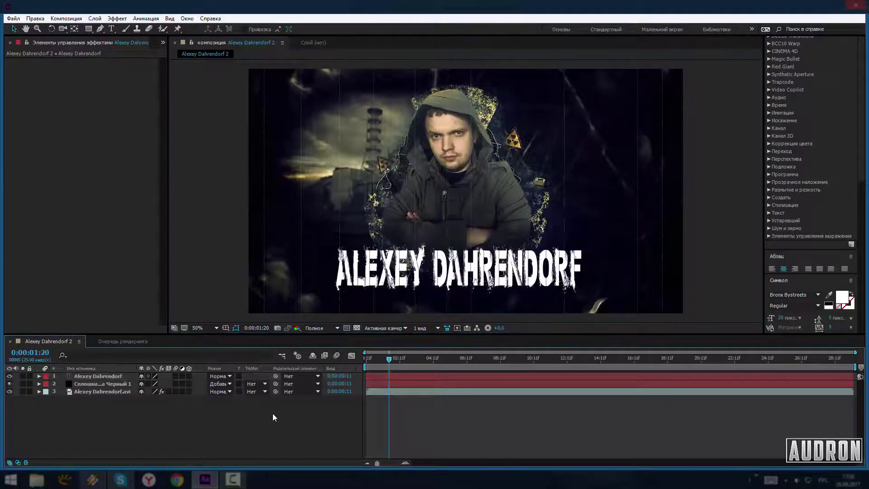
Apply Saber to the title with a Text Layer core, preview, and move the title below the solid
{"action": "left_click", "coordinate": [117, 19]}
{"action": "mouse_move", "coordinate": [227, 289]}
{"action": "left_click", "coordinate": [298, 305]}
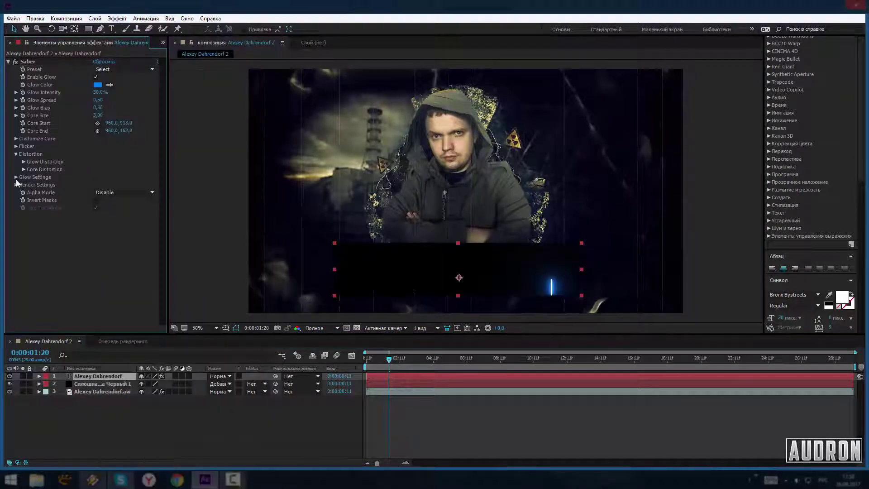
{"action": "left_click", "coordinate": [16, 138]}
{"action": "left_click", "coordinate": [121, 146]}
{"action": "left_click", "coordinate": [131, 182]}
{"action": "key", "text": "space"}
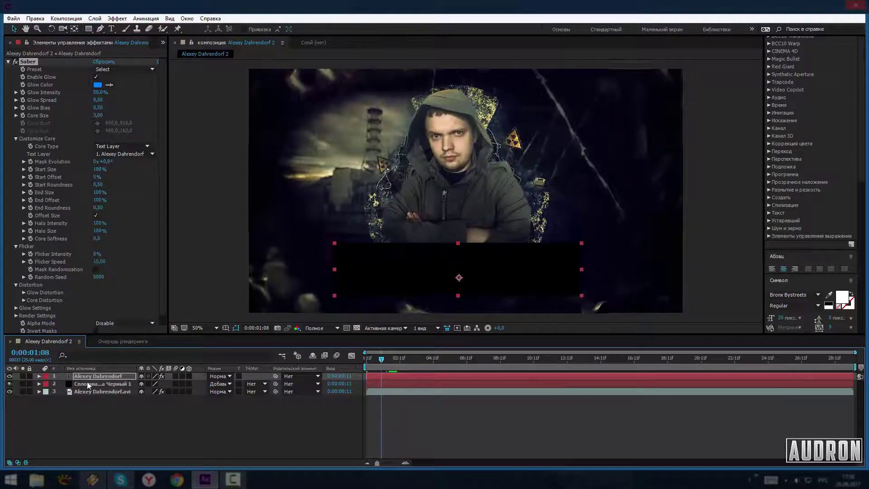
{"action": "key", "text": "ctrl+["}
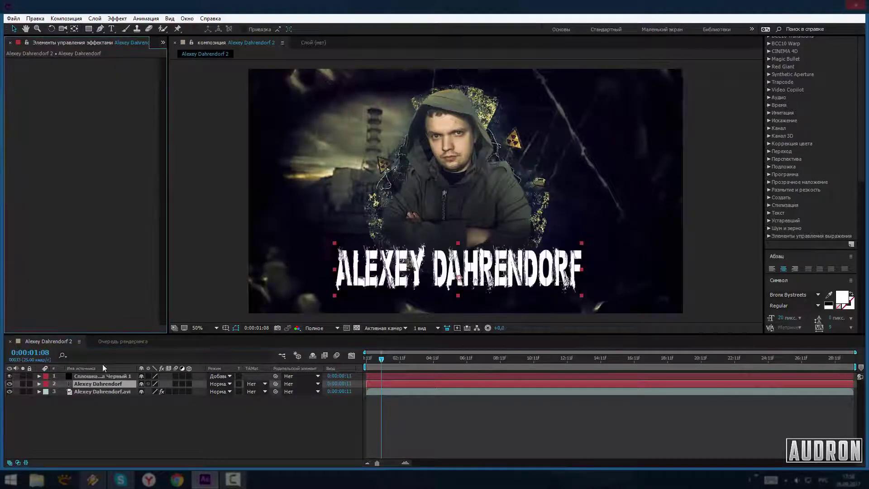
{"action": "left_click", "coordinate": [102, 376]}
{"action": "left_click", "coordinate": [117, 18]}
{"action": "left_click", "coordinate": [127, 37]}
{"action": "left_click", "coordinate": [16, 139]}
{"action": "left_click", "coordinate": [123, 153]}
{"action": "left_click", "coordinate": [150, 184]}
{"action": "left_click_drag", "start_coordinate": [100, 92], "coordinate": [79, 100]}
Change the title font to AA American Captain
{"action": "key", "text": "ctrl+Down"}
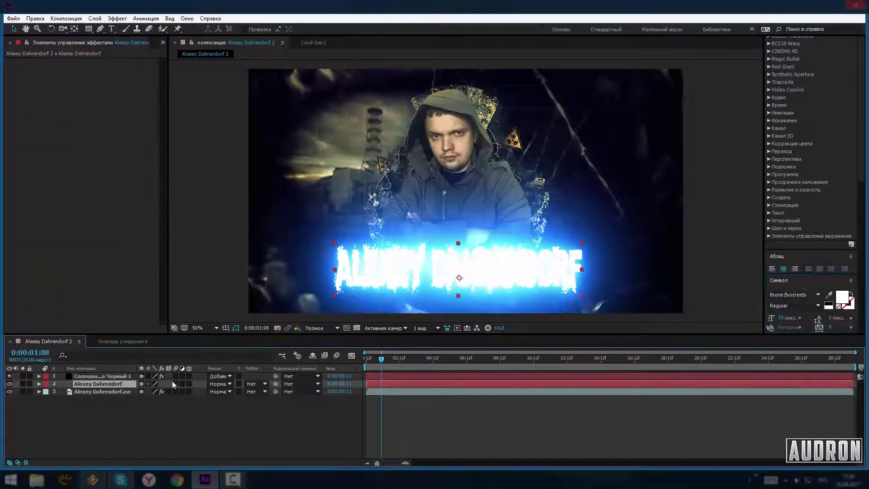
{"action": "scroll", "coordinate": [798, 294], "scroll_direction": "down", "scroll_amount": 4}
{"action": "scroll", "coordinate": [804, 293], "scroll_direction": "down", "scroll_amount": 1}
{"action": "left_click", "coordinate": [818, 294]}
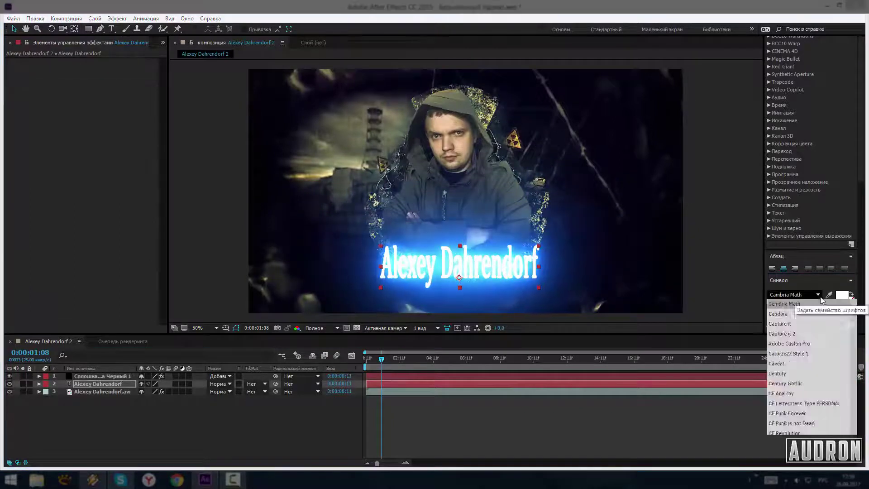
{"action": "left_click", "coordinate": [792, 314]}
{"action": "left_click", "coordinate": [525, 258]}
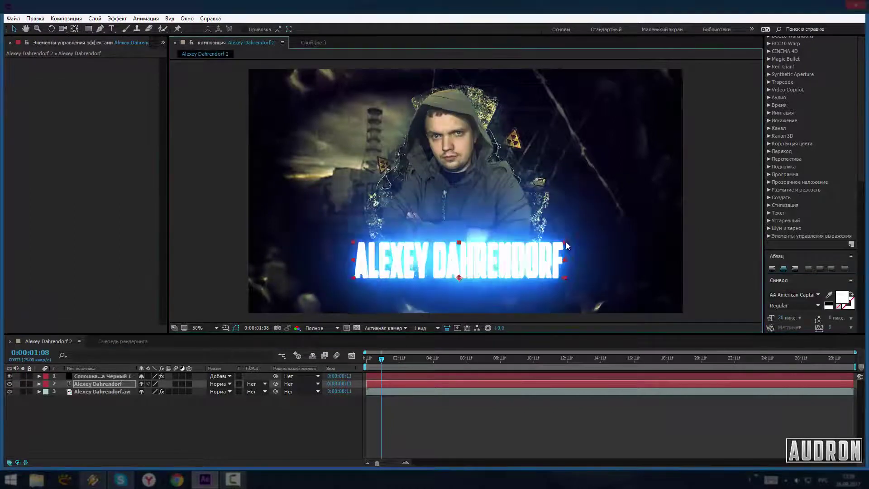
{"action": "scroll", "coordinate": [794, 295], "scroll_direction": "down", "scroll_amount": 3}
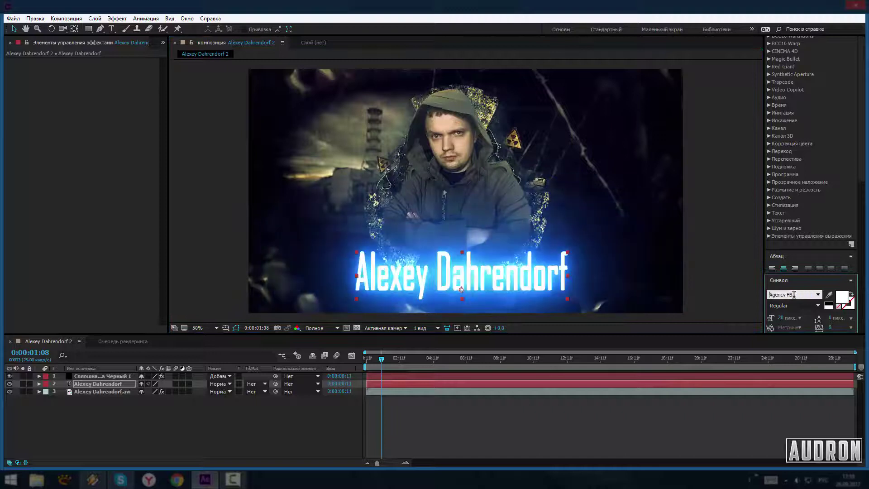
Hide the title to check the glow, then delete the Saber solid
{"action": "left_click", "coordinate": [10, 384]}
{"action": "left_click", "coordinate": [102, 377]}
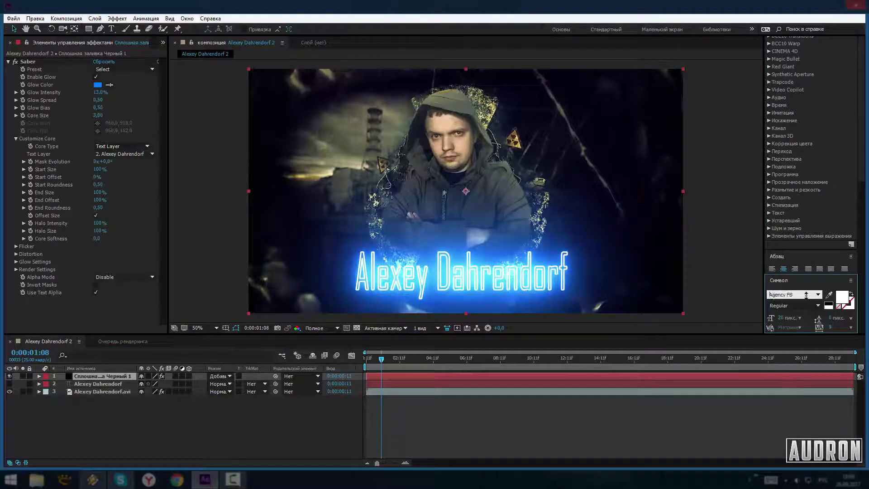
{"action": "key", "text": "Delete"}
{"action": "right_click", "coordinate": [178, 335]}
{"action": "right_click", "coordinate": [223, 347]}
{"action": "mouse_move", "coordinate": [269, 351]}
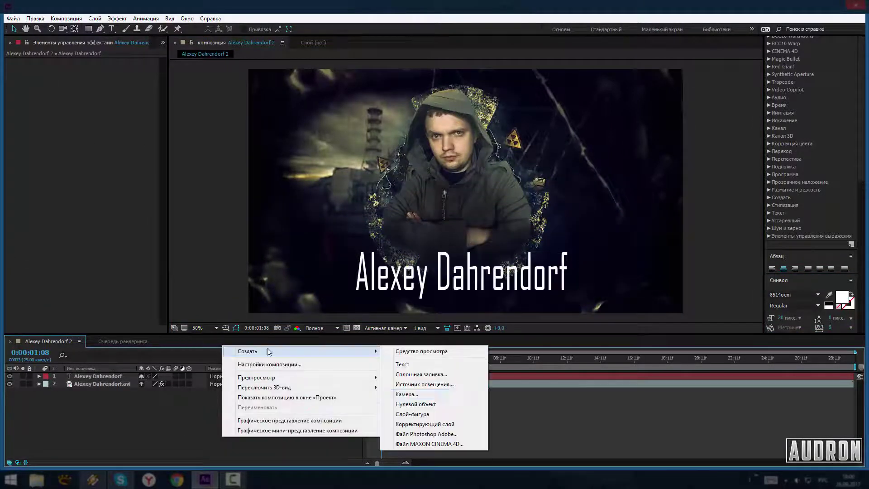
{"action": "left_click", "coordinate": [421, 374]}
{"action": "left_click", "coordinate": [476, 316]}
{"action": "left_click", "coordinate": [117, 18]}
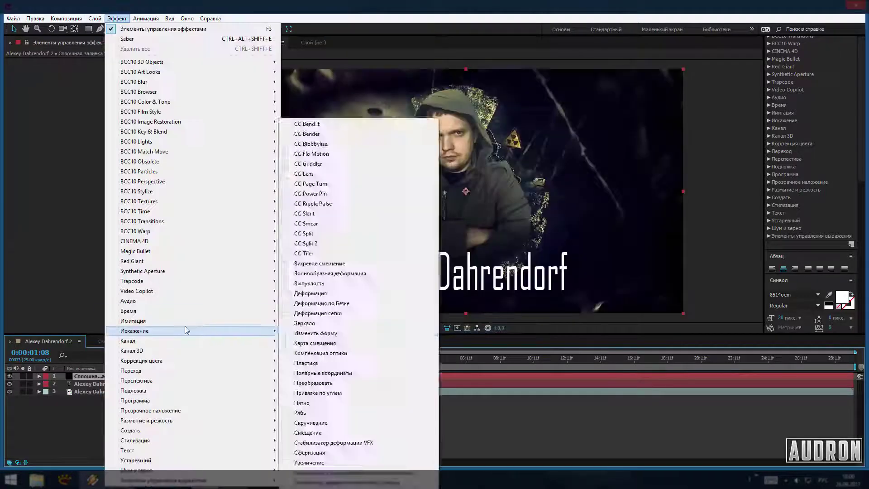
{"action": "left_click", "coordinate": [190, 299]}
{"action": "left_click", "coordinate": [15, 138]}
{"action": "left_click", "coordinate": [122, 146]}
{"action": "left_click", "coordinate": [118, 161]}
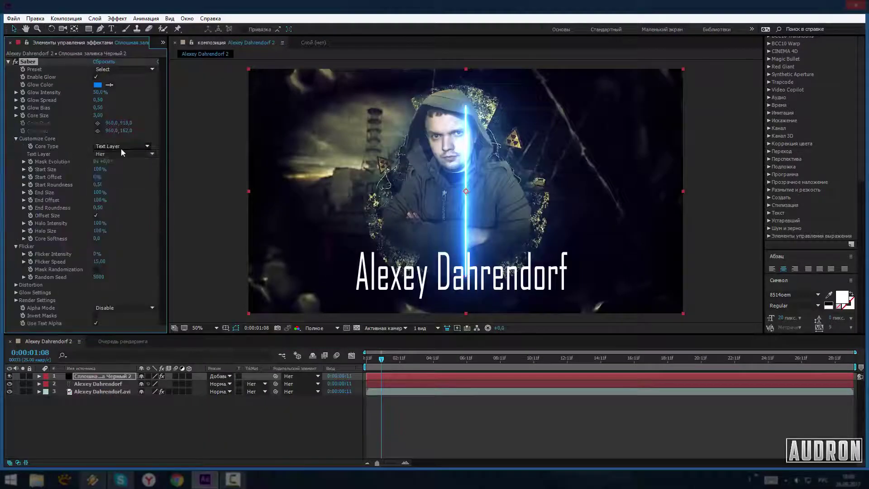
{"action": "left_click", "coordinate": [125, 154]}
{"action": "left_click", "coordinate": [125, 186]}
Apply Saber's Core preset and lower glow intensity, start size and glow bias at third-resolution preview
{"action": "left_click", "coordinate": [142, 69]}
{"action": "left_click", "coordinate": [142, 77]}
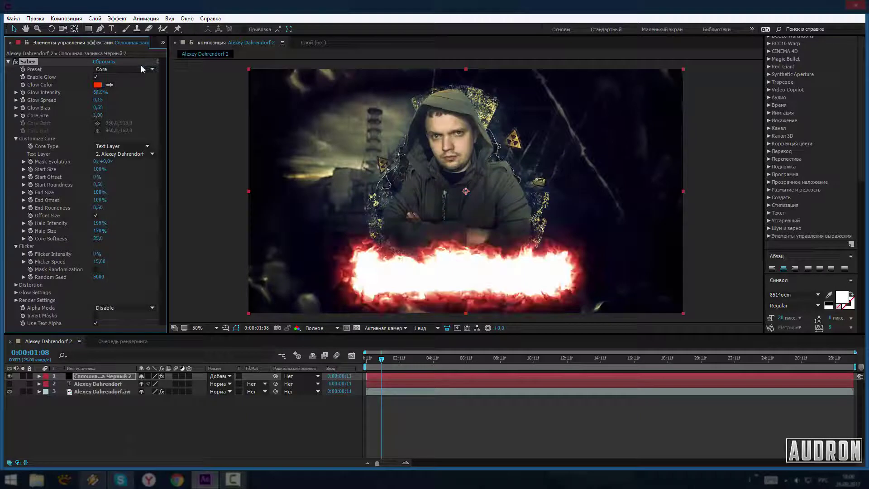
{"action": "left_click_drag", "start_coordinate": [98, 94], "coordinate": [96, 94]}
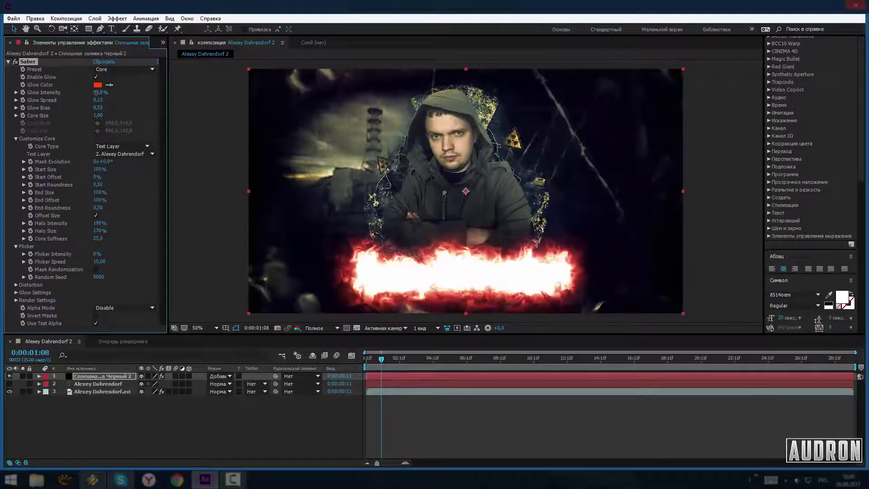
{"action": "left_click", "coordinate": [9, 392]}
{"action": "left_click_drag", "start_coordinate": [99, 169], "coordinate": [84, 201]}
{"action": "left_click", "coordinate": [312, 328]}
{"action": "left_click", "coordinate": [317, 358]}
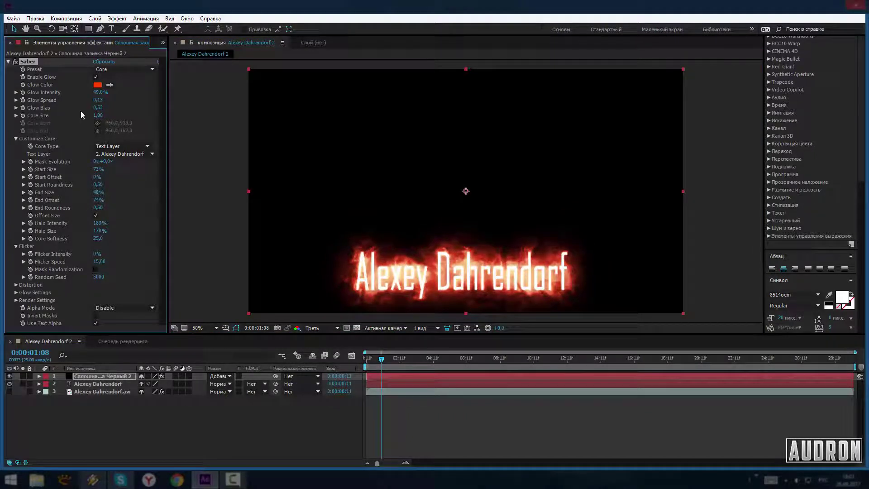
{"action": "left_click_drag", "start_coordinate": [98, 110], "coordinate": [93, 110]}
{"action": "left_click_drag", "start_coordinate": [100, 92], "coordinate": [86, 95]}
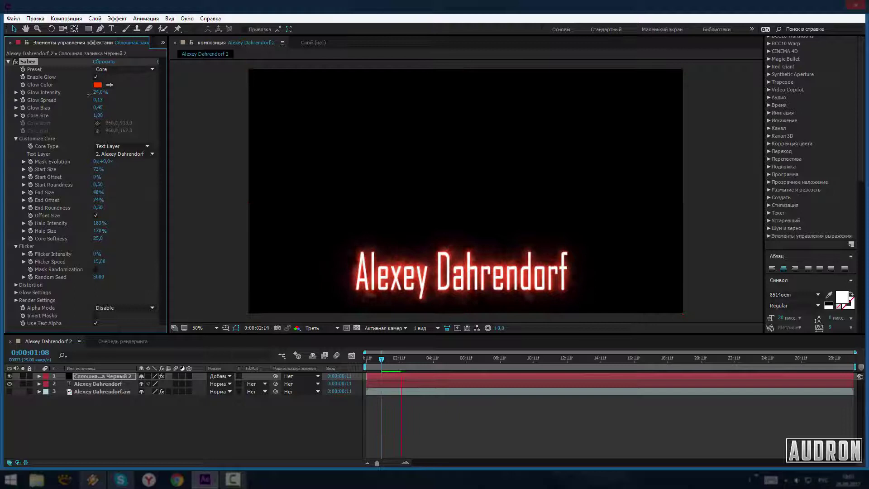
Show the background video and title again, then select the video's BCC Film Damage
{"action": "left_click", "coordinate": [10, 392]}
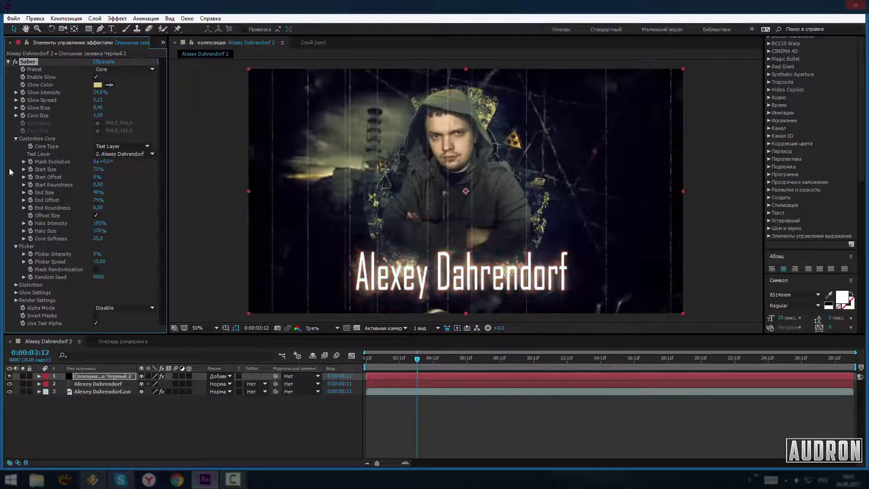
{"action": "left_click", "coordinate": [9, 384]}
{"action": "left_click", "coordinate": [97, 179]}
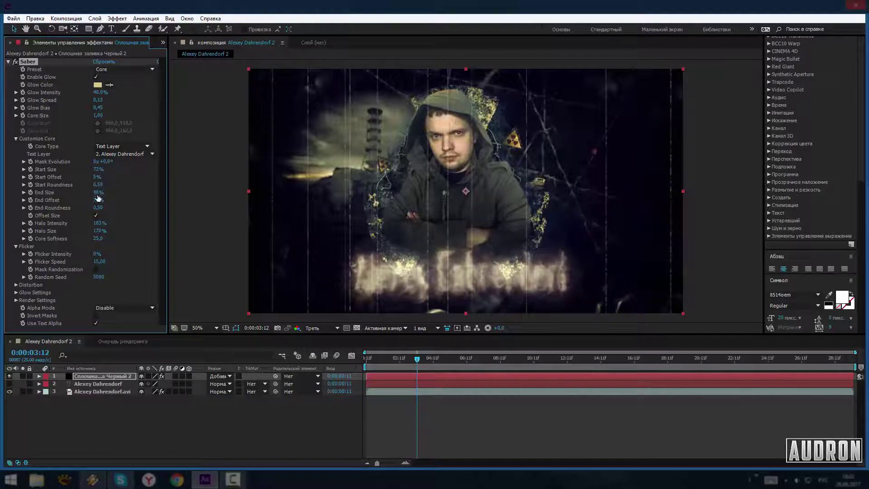
{"action": "left_click", "coordinate": [10, 384]}
{"action": "left_click", "coordinate": [103, 392]}
{"action": "left_click", "coordinate": [31, 63]}
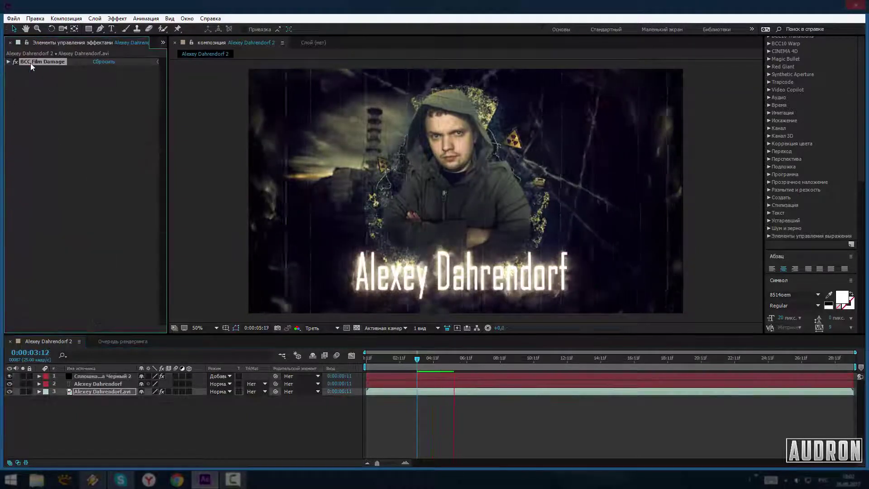
Preview Film Damage presets such as earthquake, AltDefault, blackAndWhite, gateWeave, kindaBlue and oldColor
{"action": "left_click", "coordinate": [8, 61]}
{"action": "left_click", "coordinate": [92, 84]}
{"action": "left_click", "coordinate": [74, 118]}
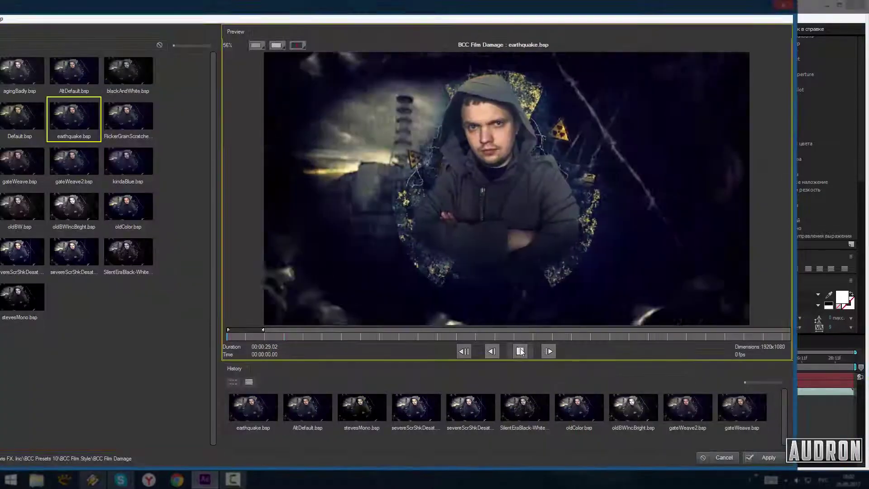
{"action": "left_click", "coordinate": [521, 351]}
{"action": "left_click", "coordinate": [74, 71]}
{"action": "left_click", "coordinate": [115, 75]}
{"action": "left_click", "coordinate": [116, 119]}
{"action": "left_click", "coordinate": [74, 162]}
{"action": "left_click", "coordinate": [20, 162]}
{"action": "left_click", "coordinate": [142, 161]}
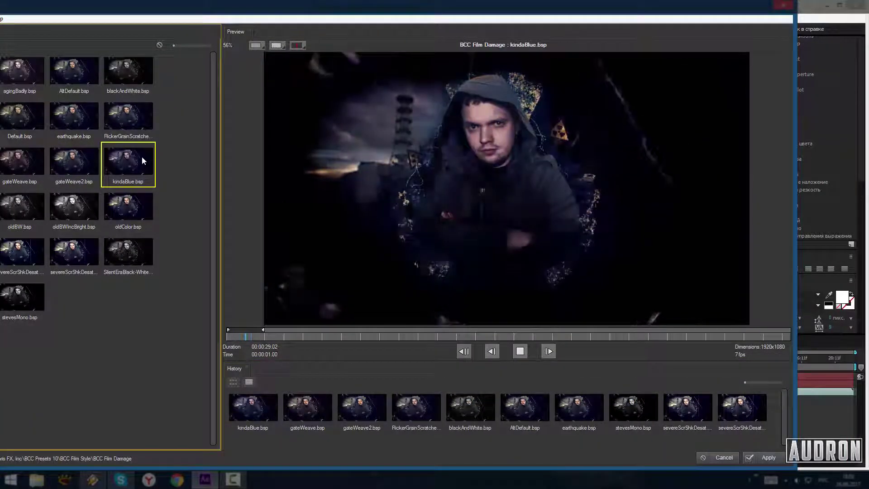
{"action": "left_click", "coordinate": [138, 207]}
{"action": "left_click", "coordinate": [74, 251]}
{"action": "left_click", "coordinate": [25, 71]}
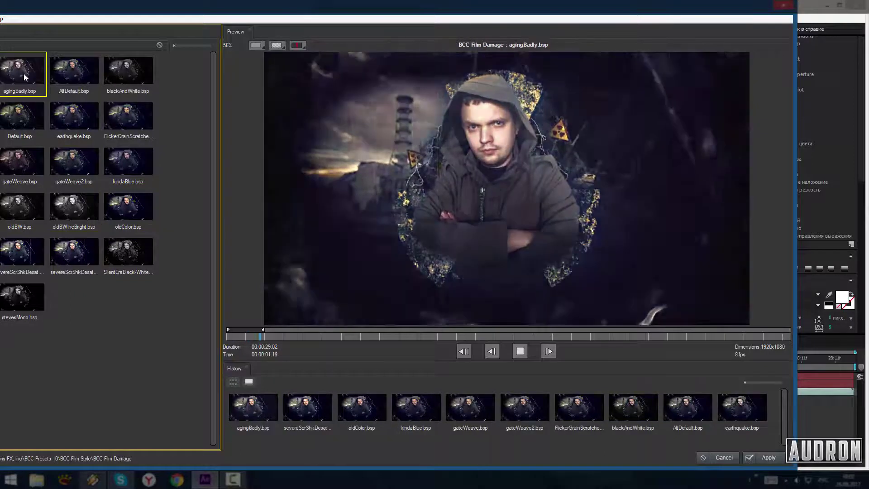
{"action": "left_click", "coordinate": [62, 71]}
{"action": "left_click", "coordinate": [74, 117]}
Apply the Default.bsp preset, turn film grain off and switch Scratches on
{"action": "double_click", "coordinate": [20, 117]}
{"action": "left_click", "coordinate": [95, 190]}
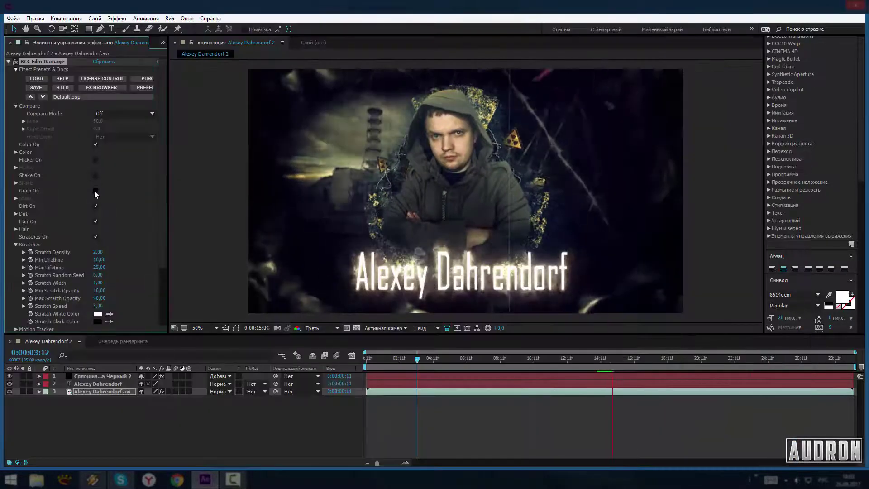
{"action": "left_click", "coordinate": [95, 236]}
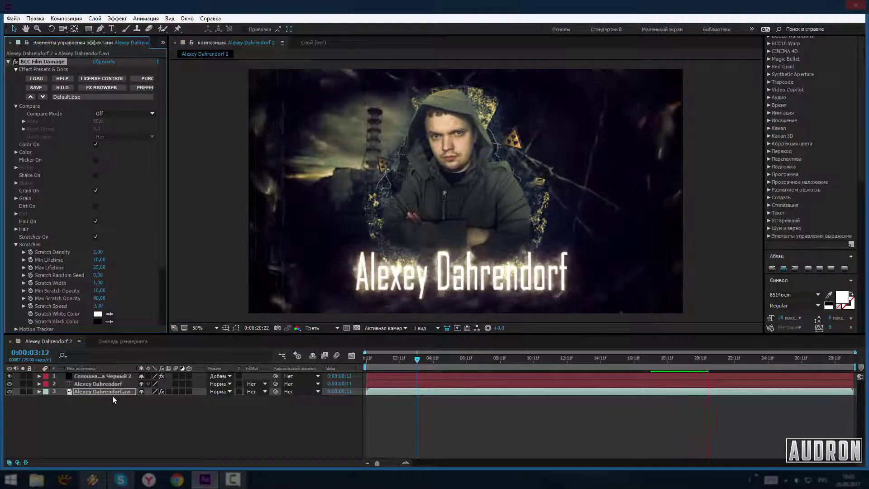
{"action": "right_click", "coordinate": [437, 446]}
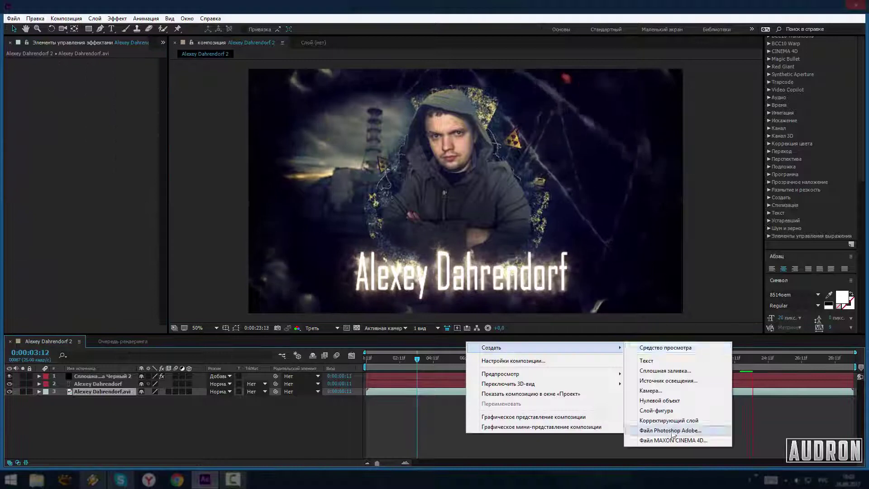
Add an adjustment layer and move it to the top of the stack
{"action": "left_click", "coordinate": [669, 428]}
{"action": "left_click_drag", "start_coordinate": [104, 380], "coordinate": [104, 374]}
{"action": "key", "text": "ctrl+v"}
Cycle through fonts for the title until it uses Capture it
{"action": "left_click", "coordinate": [98, 392]}
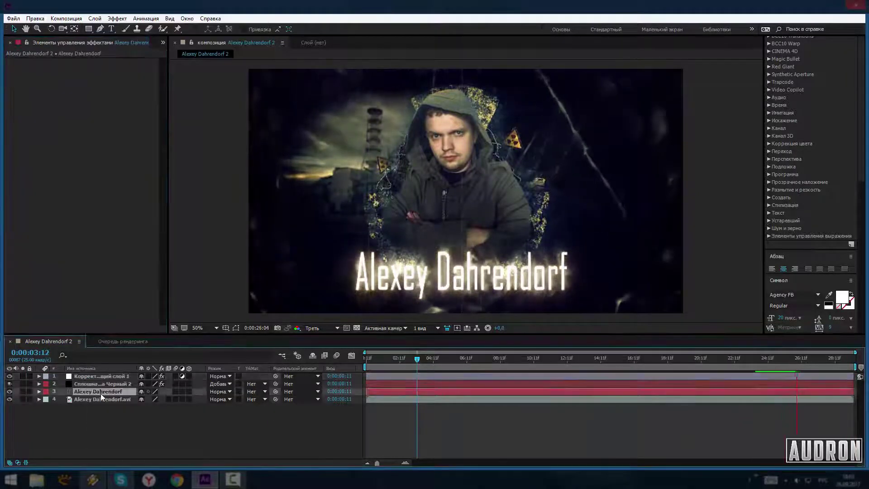
{"action": "left_click", "coordinate": [800, 295]}
{"action": "key", "text": "Down"}
{"action": "key", "text": "Down"}
{"action": "key", "text": "Down"}
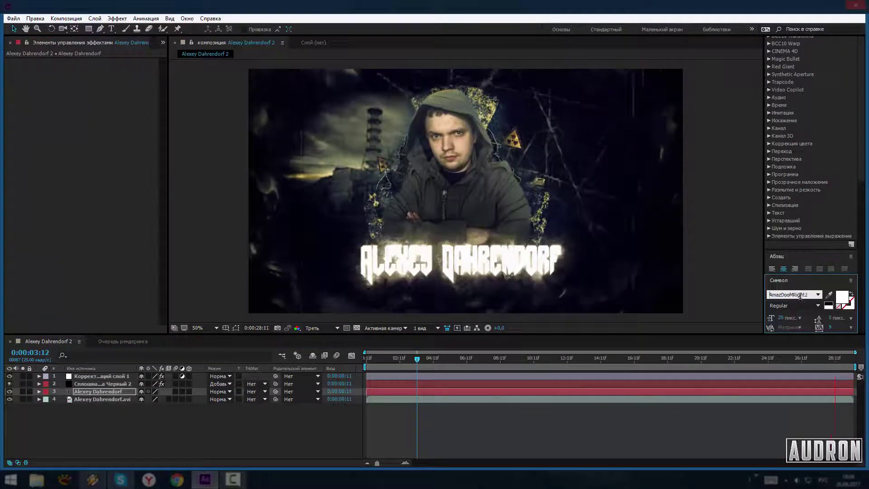
{"action": "key", "text": "Home"}
{"action": "left_click", "coordinate": [103, 384]}
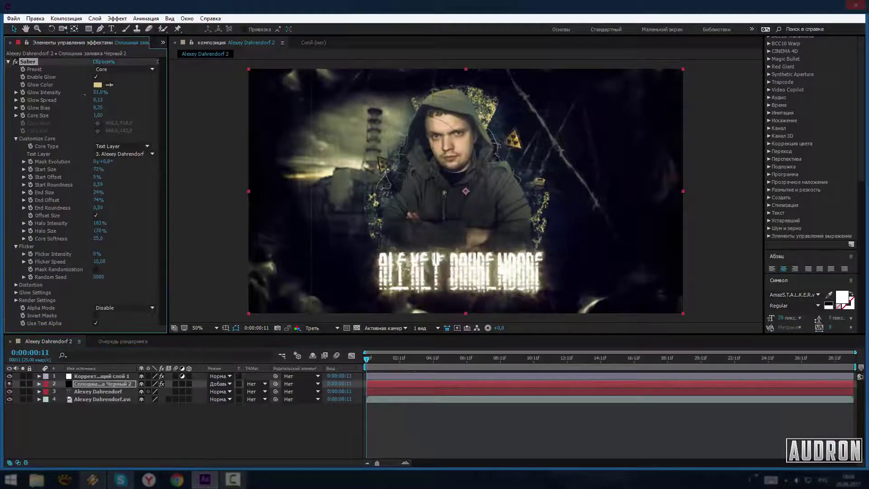
{"action": "left_click", "coordinate": [99, 392]}
{"action": "key", "text": "space"}
{"action": "left_click", "coordinate": [793, 295]}
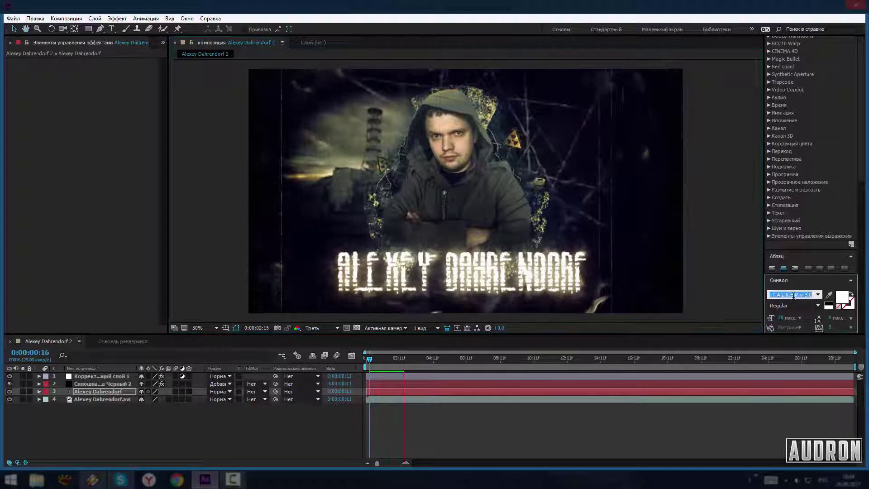
{"action": "key", "text": "Down"}
{"action": "key", "text": "Down"}
{"action": "key", "text": "Down"}
{"action": "key", "text": "Down"}
{"action": "key", "text": "Down"}
{"action": "key", "text": "Down"}
{"action": "key", "text": "Down"}
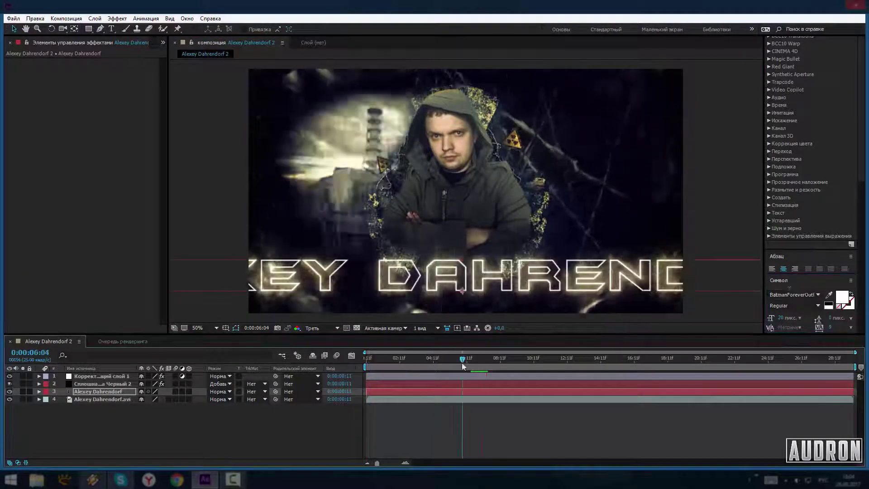
{"action": "key", "text": "Down"}
{"action": "key", "text": "Down"}
{"action": "key", "text": "Down"}
{"action": "key", "text": "Down"}
{"action": "key", "text": "Down"}
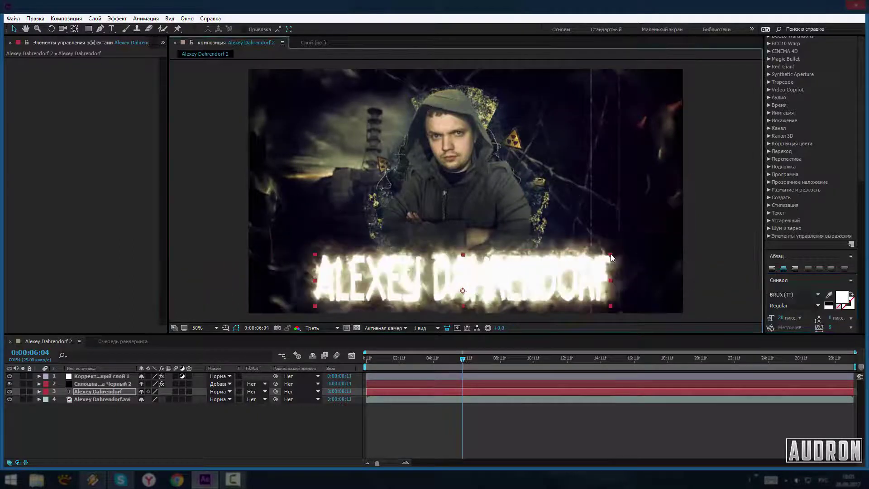
Raise Saber's glow intensity, shrink its start size, and preview from the start
{"action": "left_click", "coordinate": [101, 384]}
{"action": "left_click_drag", "start_coordinate": [86, 96], "coordinate": [109, 93]}
{"action": "left_click_drag", "start_coordinate": [97, 169], "coordinate": [83, 171]}
{"action": "key", "text": "ctrl+Down"}
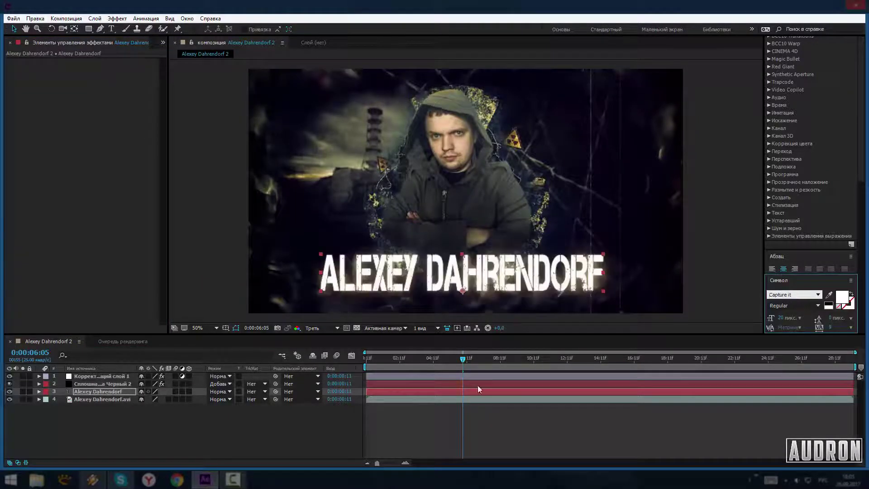
{"action": "key", "text": "ctrl+Up"}
{"action": "key", "text": "Home"}
{"action": "key", "text": "space"}
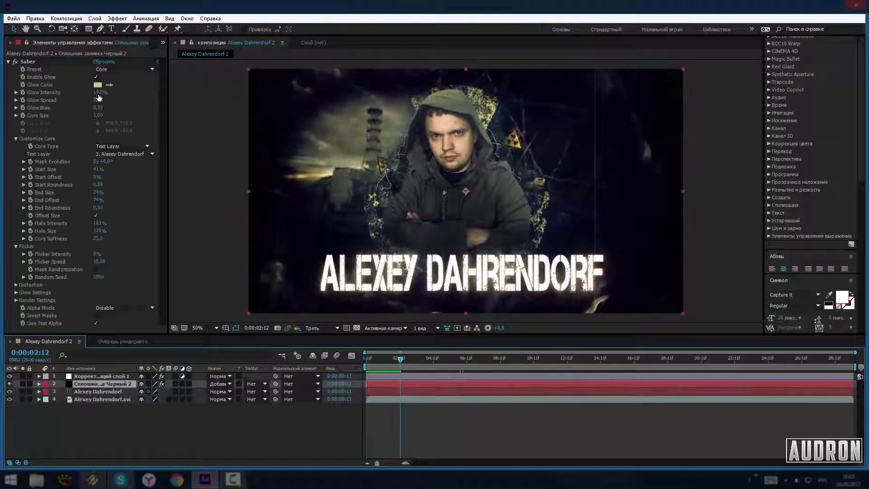
{"action": "left_click_drag", "start_coordinate": [98, 93], "coordinate": [98, 90]}
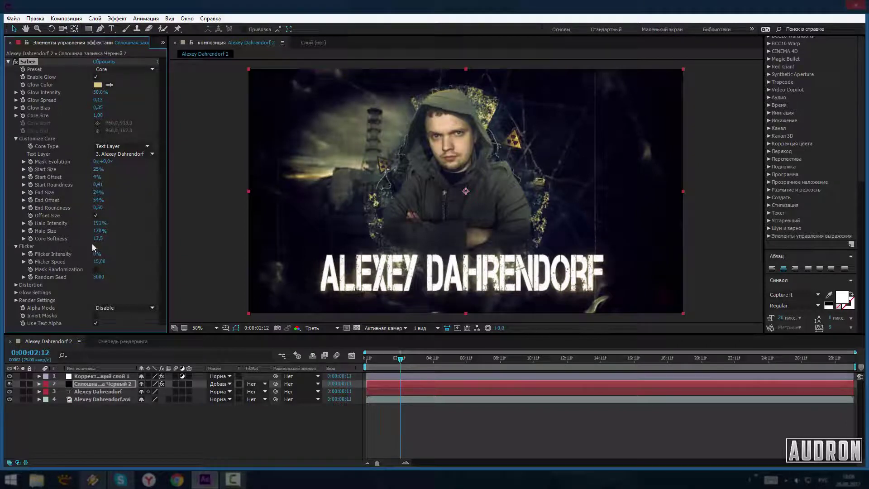
{"action": "left_click", "coordinate": [134, 317]}
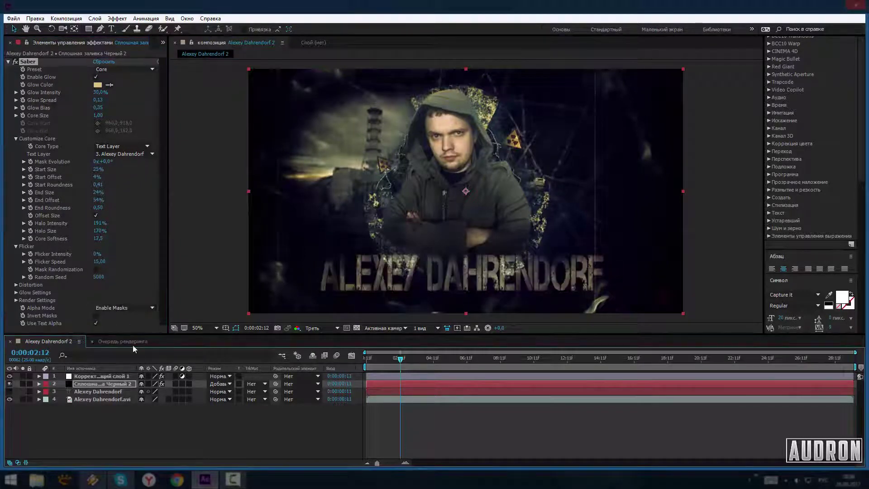
{"action": "left_click_drag", "start_coordinate": [98, 92], "coordinate": [104, 93]}
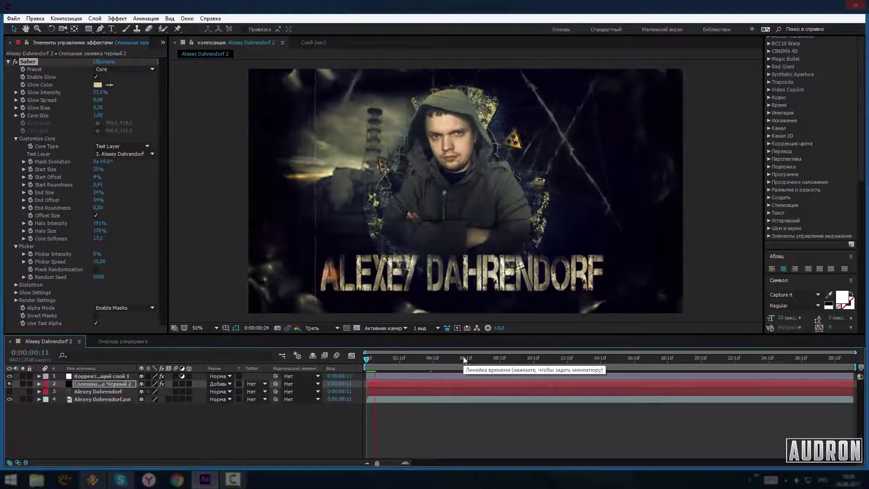
{"action": "left_click_drag", "start_coordinate": [100, 92], "coordinate": [86, 97]}
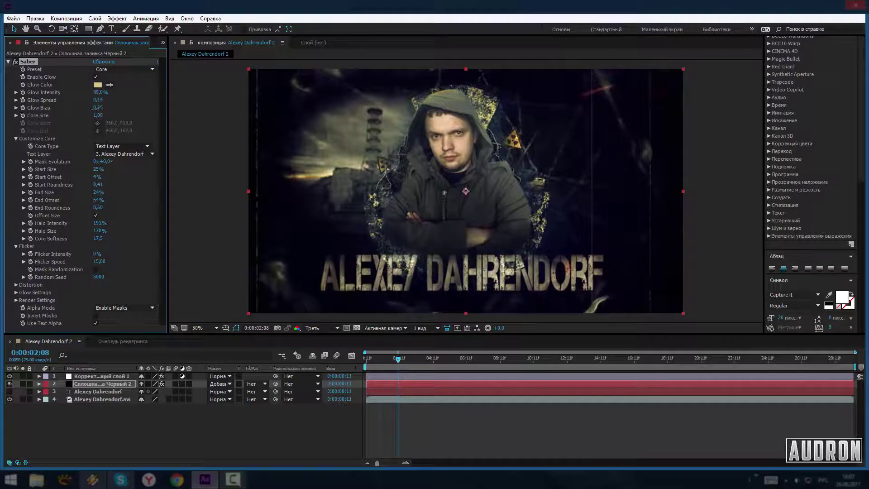
{"action": "left_click", "coordinate": [600, 283]}
{"action": "left_click_drag", "start_coordinate": [601, 271], "coordinate": [593, 274]}
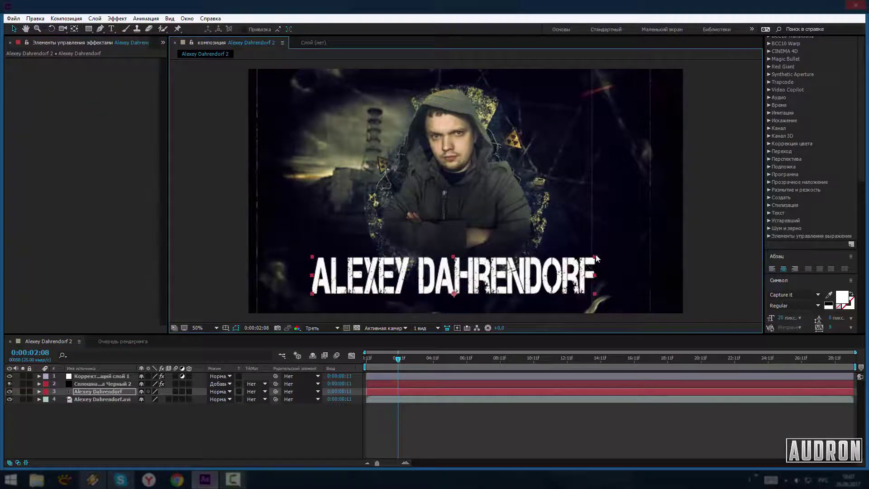
{"action": "key", "text": "space"}
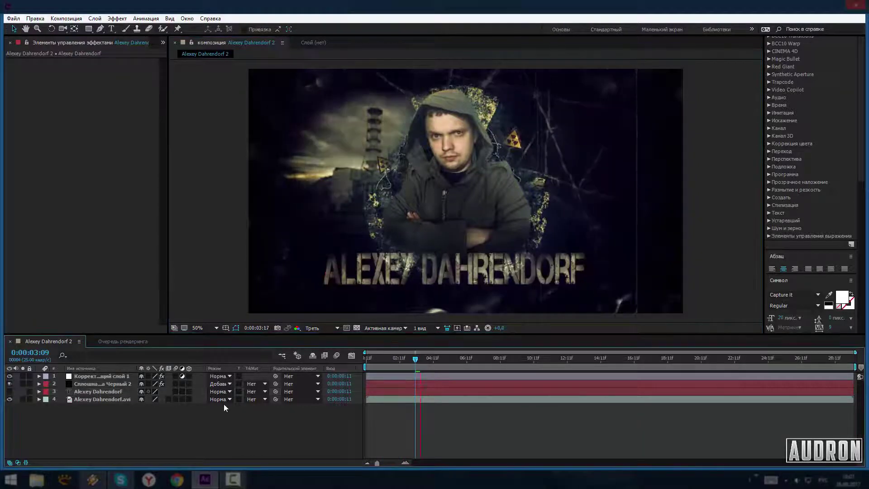
{"action": "left_click", "coordinate": [336, 383]}
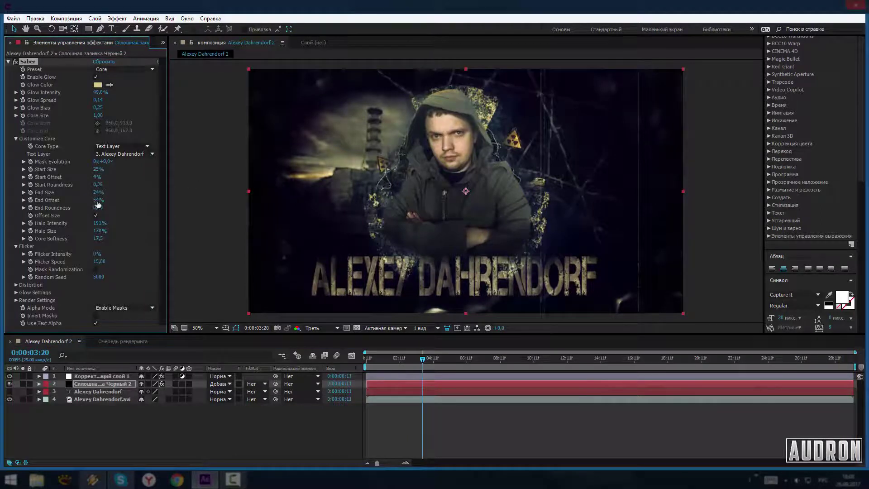
{"action": "key", "text": "Home"}
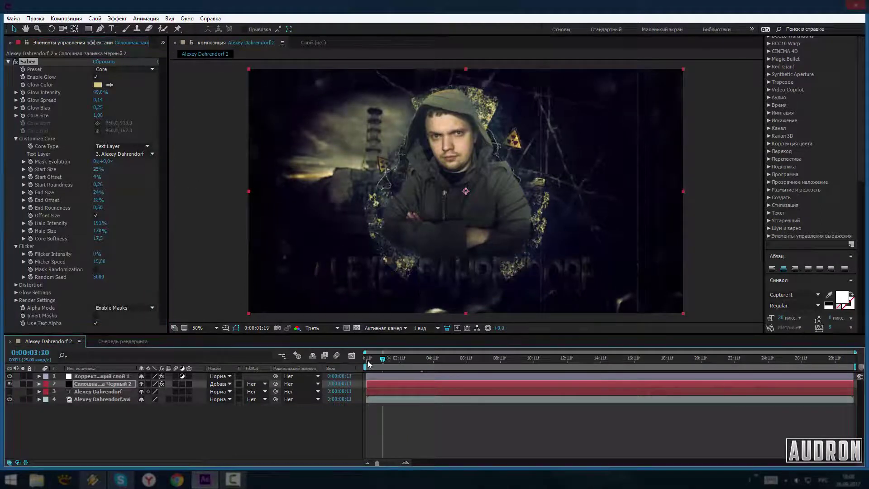
{"action": "left_click_drag", "start_coordinate": [100, 200], "coordinate": [111, 197]}
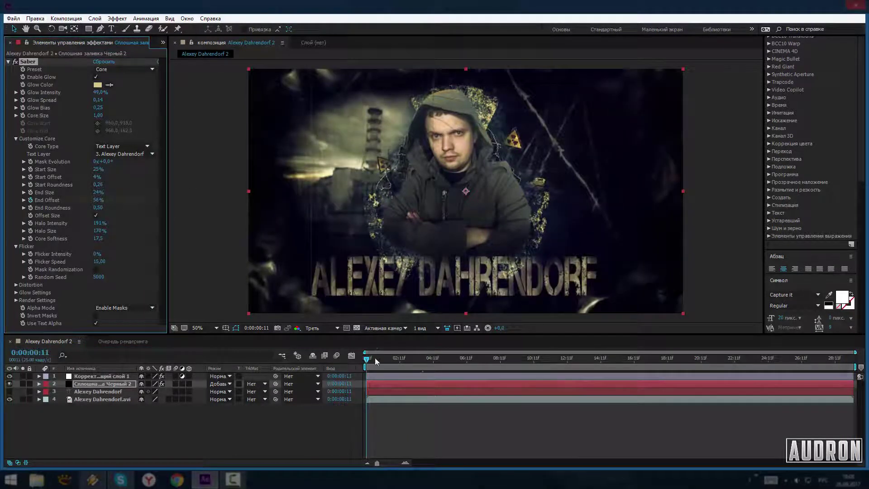
{"action": "left_click_drag", "start_coordinate": [376, 361], "coordinate": [501, 360]}
{"action": "key", "text": "k"}
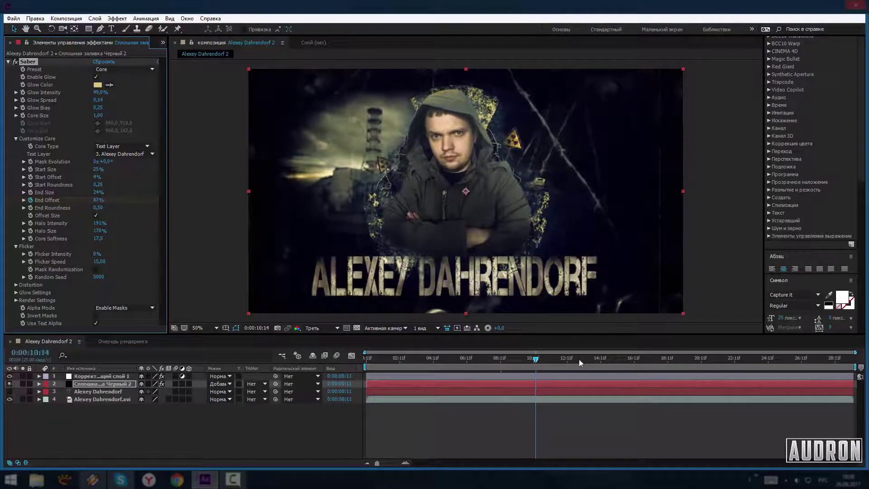
{"action": "left_click_drag", "start_coordinate": [580, 361], "coordinate": [720, 361]}
{"action": "key", "text": "space"}
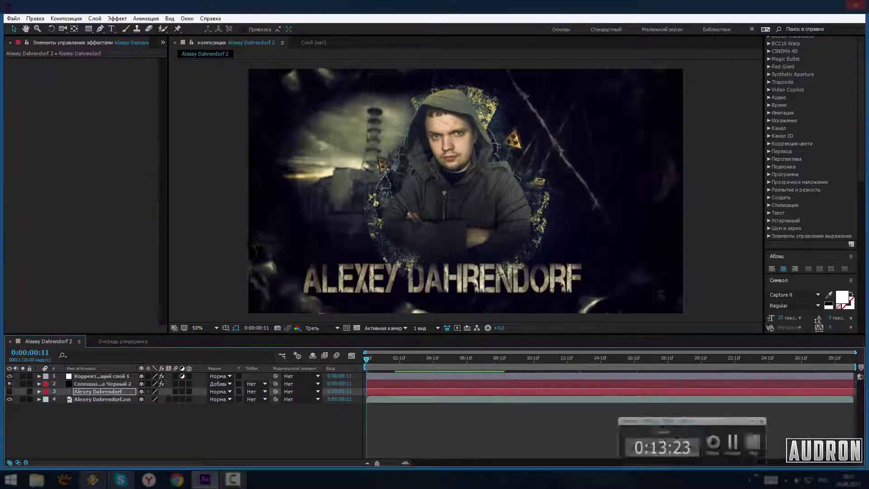
{"action": "key", "text": "super+e"}
{"action": "key", "text": "super+e"}
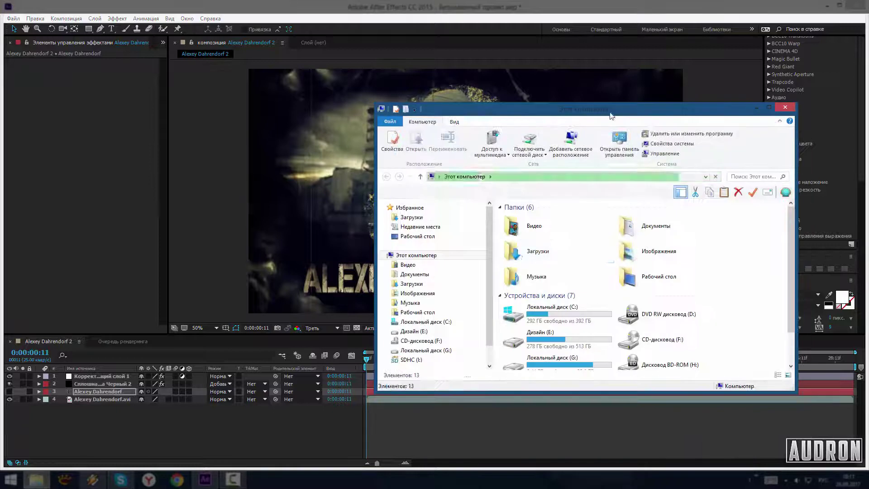
Browse Downloads in Large Icons view and import the smoke-and-fog MP4 into the comp
{"action": "double_click", "coordinate": [520, 251]}
{"action": "left_click", "coordinate": [566, 265]}
{"action": "left_click", "coordinate": [487, 122]}
{"action": "left_click", "coordinate": [500, 136]}
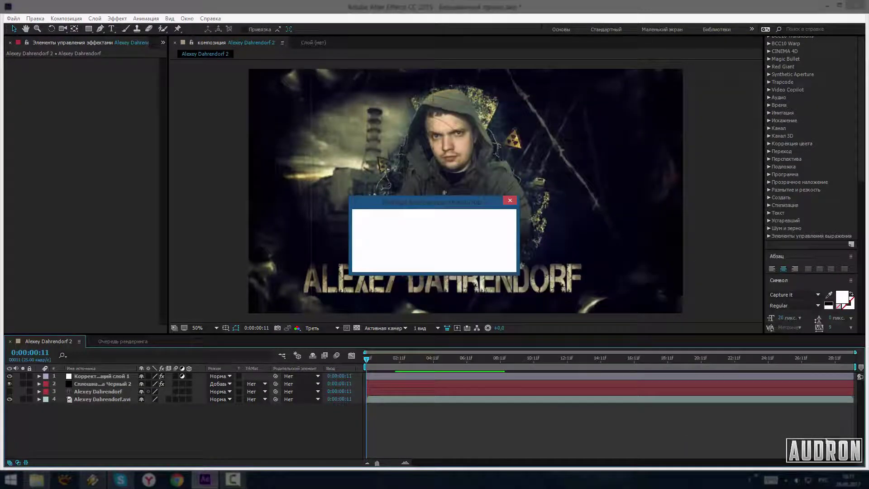
{"action": "key", "text": "comma"}
{"action": "key", "text": "comma"}
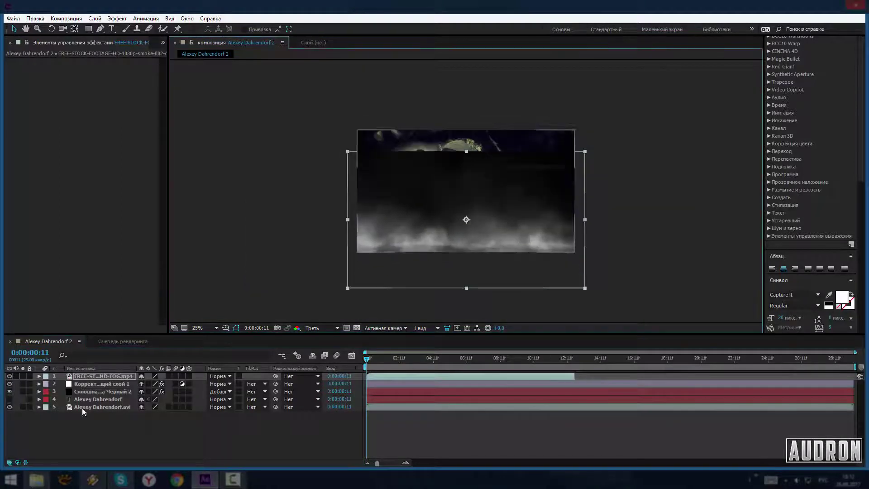
Move the smoke below the title, blend it in Lighten mode, and brighten it with Curves
{"action": "left_click_drag", "start_coordinate": [83, 411], "coordinate": [83, 404]}
{"action": "key", "text": "period"}
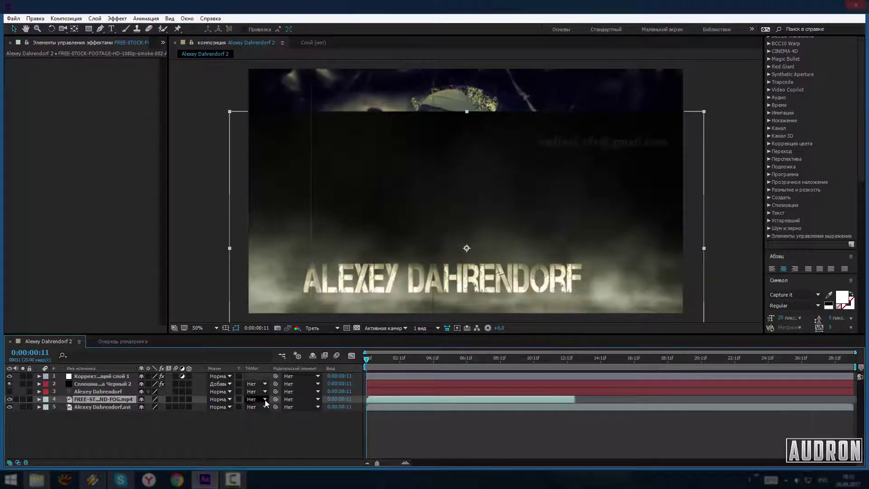
{"action": "left_click", "coordinate": [229, 400]}
{"action": "left_click", "coordinate": [256, 229]}
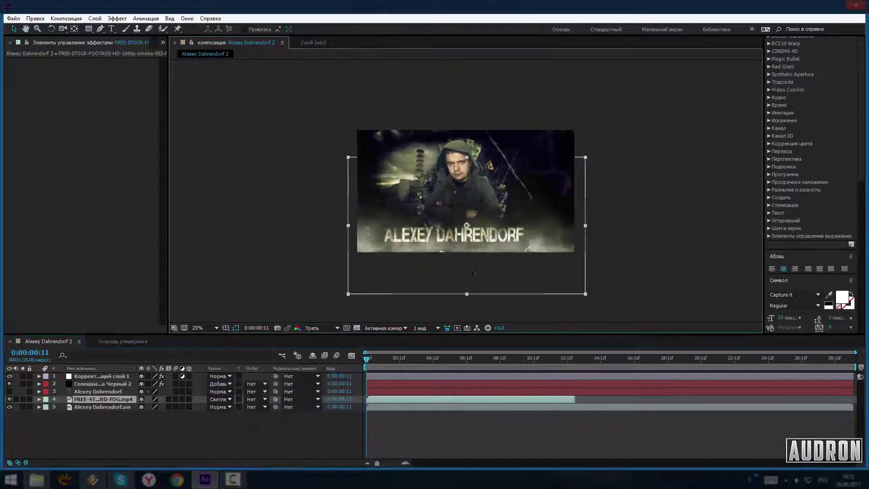
{"action": "left_click", "coordinate": [116, 18]}
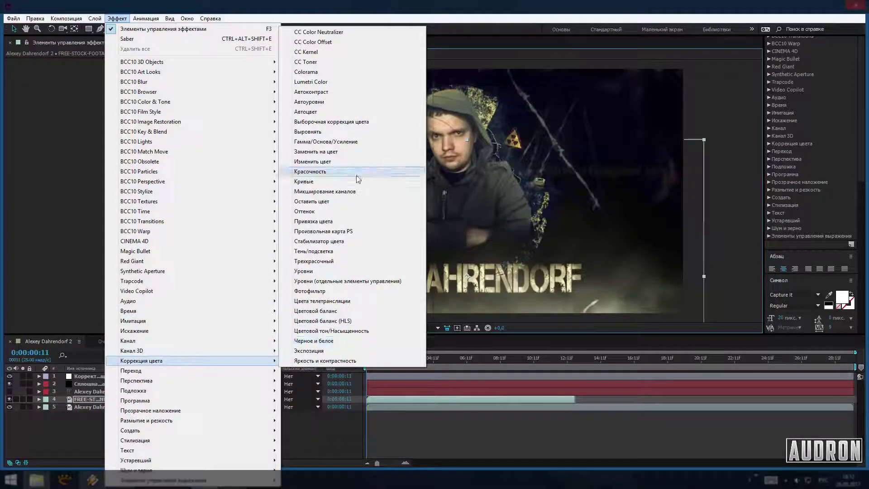
{"action": "left_click", "coordinate": [316, 170]}
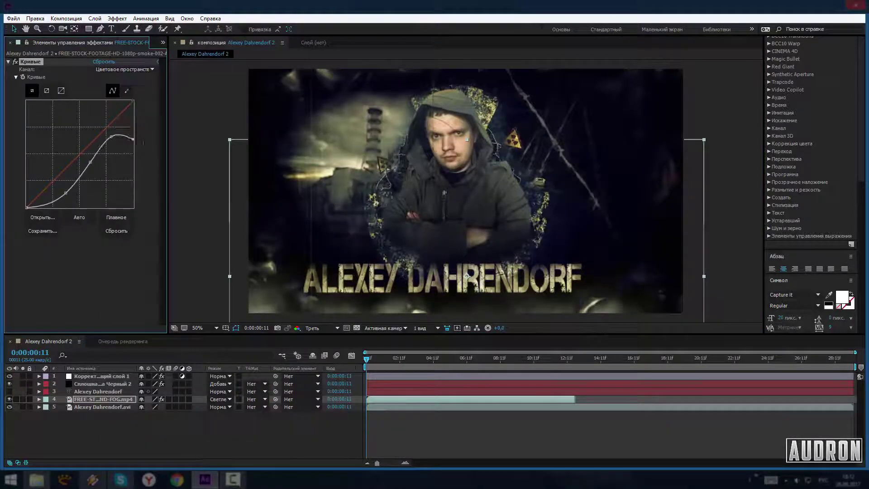
{"action": "left_click_drag", "start_coordinate": [133, 139], "coordinate": [133, 129]}
{"action": "scroll", "coordinate": [473, 278], "scroll_direction": "down", "scroll_amount": 2}
Switch the smoke to Screen mode, then delete it and select the adjustment layer
{"action": "left_click", "coordinate": [220, 399]}
{"action": "left_click", "coordinate": [317, 285]}
{"action": "left_click", "coordinate": [220, 399]}
{"action": "left_click", "coordinate": [357, 323]}
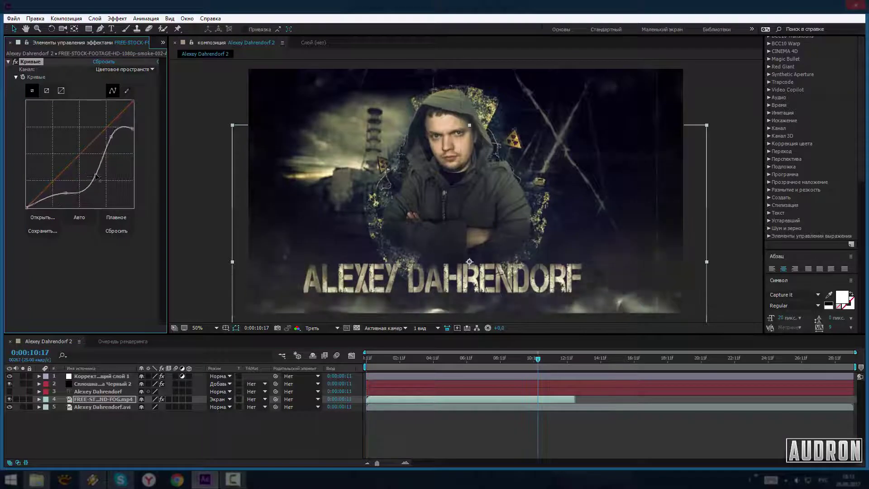
{"action": "scroll", "coordinate": [492, 282], "scroll_direction": "up", "scroll_amount": 2}
{"action": "key", "text": "Delete"}
{"action": "left_click_drag", "start_coordinate": [538, 358], "coordinate": [570, 358]}
{"action": "key", "text": "Home"}
{"action": "left_click", "coordinate": [99, 376]}
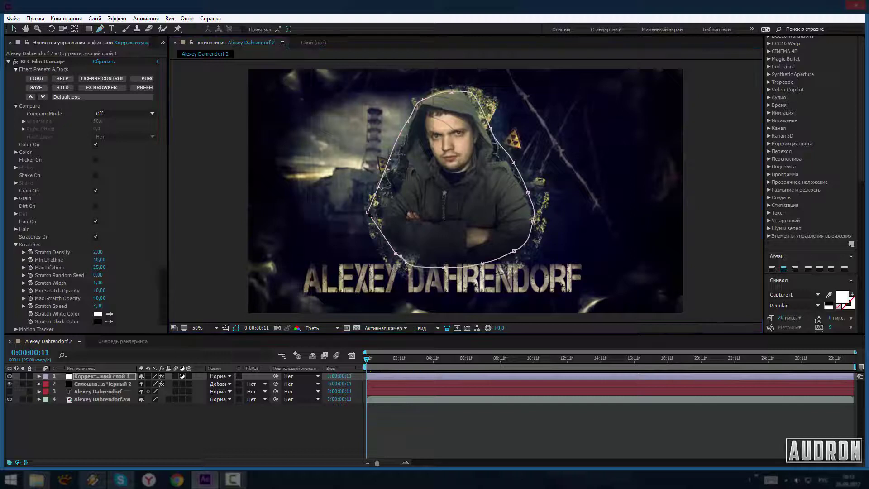
Preview the shot, then delete Mask 1 from Adjustment Layer 1 so the film damage fills the frame
{"action": "left_click", "coordinate": [39, 377]}
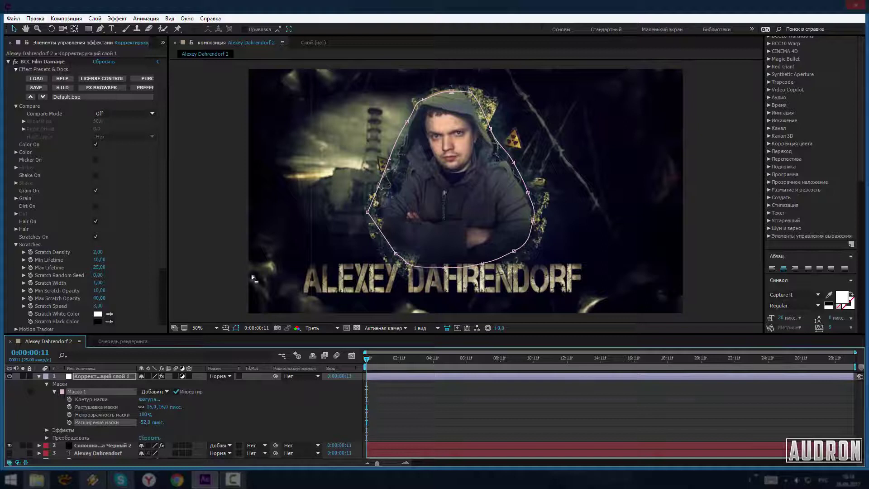
{"action": "key", "text": "space"}
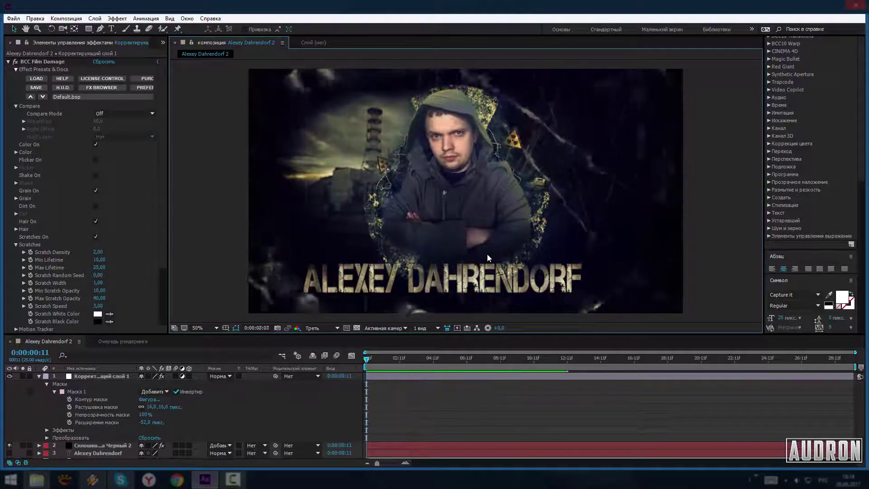
{"action": "key", "text": "space"}
{"action": "left_click", "coordinate": [414, 379]}
{"action": "key", "text": "Delete"}
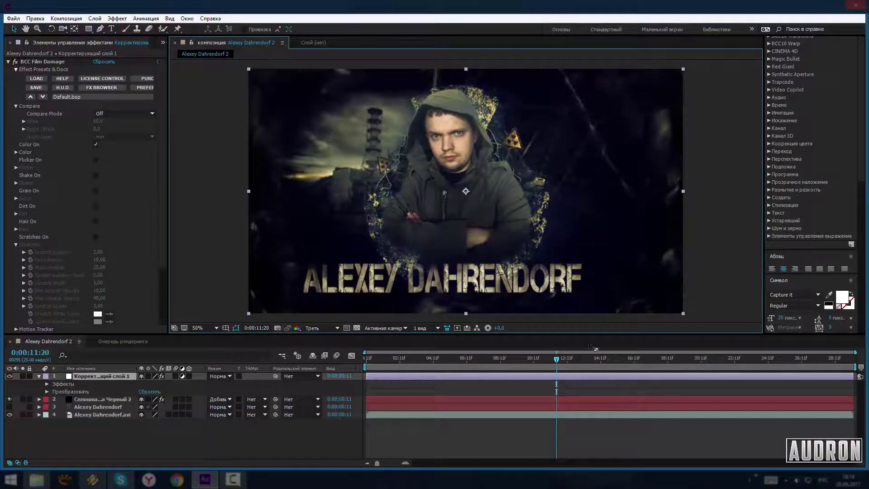
{"action": "key", "text": "Home"}
{"action": "left_click", "coordinate": [398, 358]}
{"action": "right_click", "coordinate": [392, 378]}
Add a new adjustment layer with pasted BCC Film Damage, grain and scratches on, dirt off
{"action": "mouse_move", "coordinate": [487, 27]}
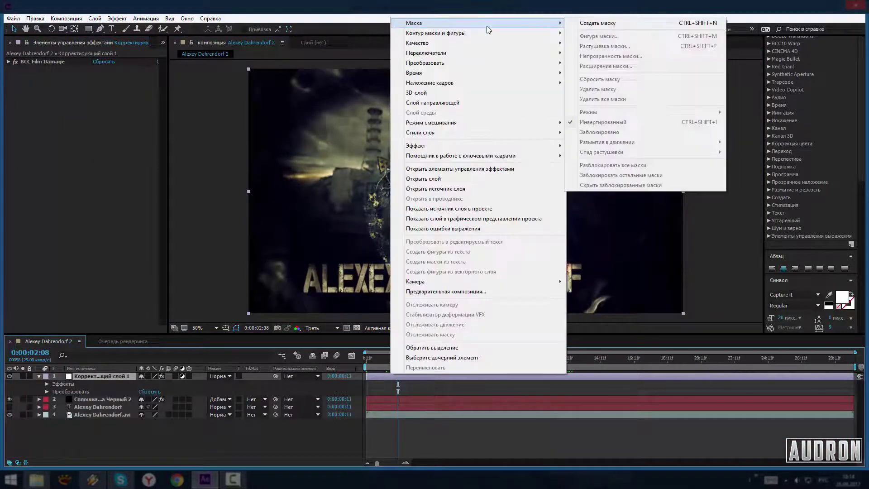
{"action": "right_click", "coordinate": [500, 435]}
{"action": "left_click", "coordinate": [706, 448]}
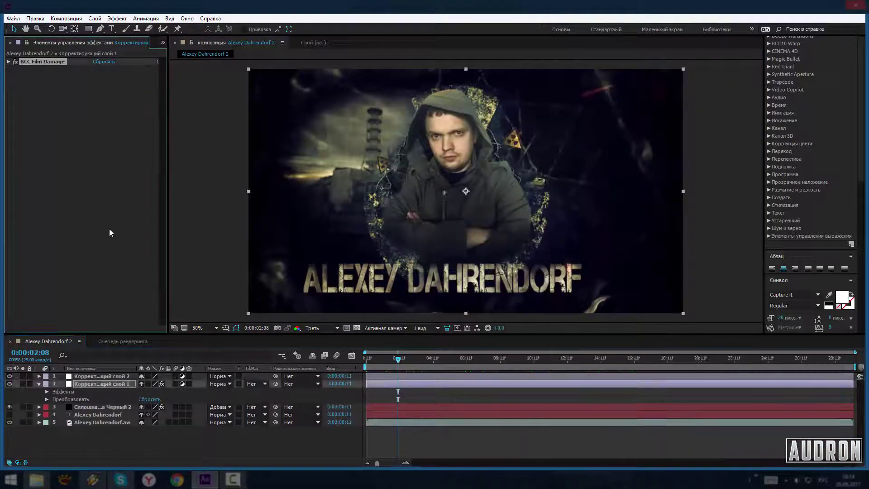
{"action": "key", "text": "ctrl+v"}
{"action": "left_click", "coordinate": [95, 190]}
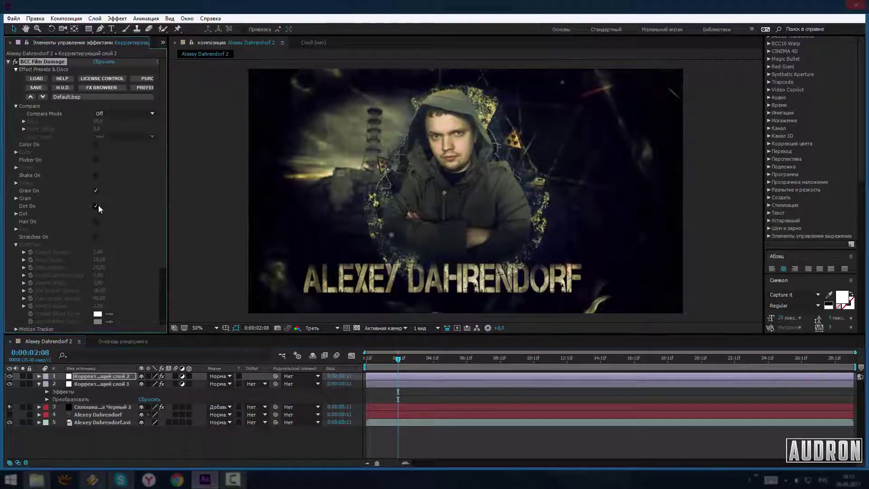
{"action": "left_click", "coordinate": [99, 206]}
{"action": "left_click", "coordinate": [96, 237]}
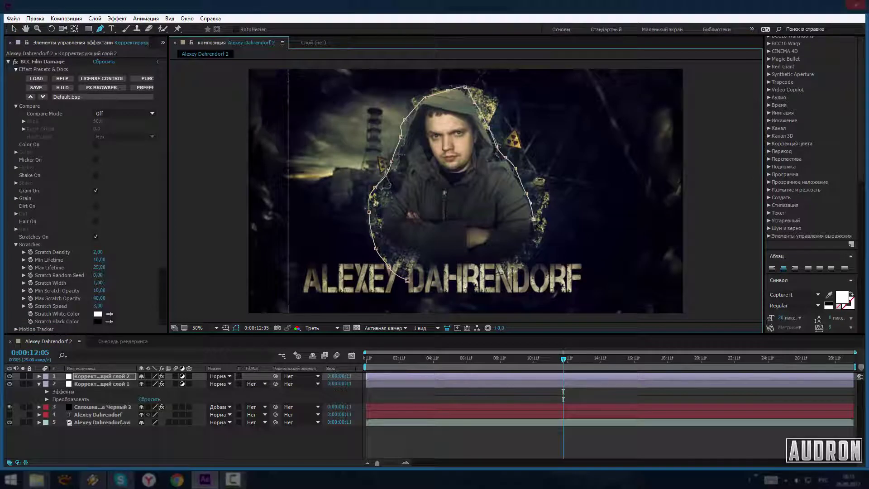
Adjust the new layer's mask expansion and feather, previewing the shot to check it
{"action": "left_click", "coordinate": [39, 376]}
{"action": "left_click", "coordinate": [46, 384]}
{"action": "left_click", "coordinate": [55, 392]}
{"action": "key", "text": "space"}
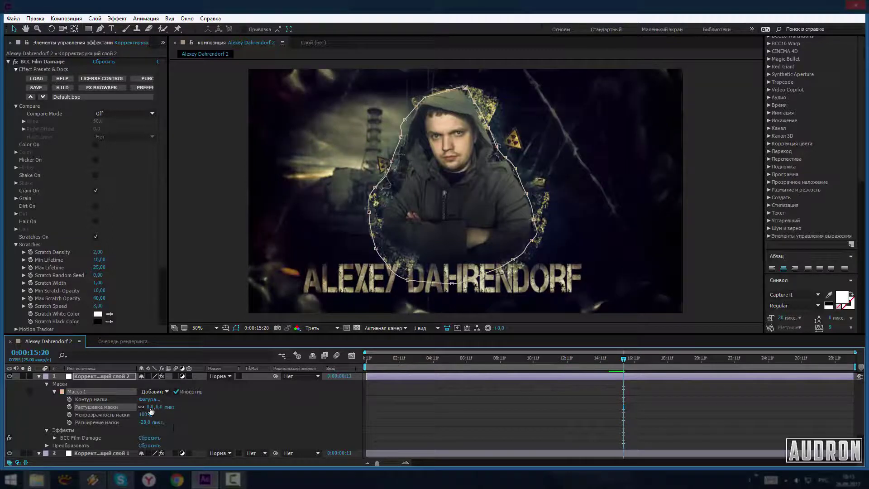
{"action": "left_click_drag", "start_coordinate": [144, 422], "coordinate": [131, 424]}
{"action": "left_click_drag", "start_coordinate": [624, 358], "coordinate": [819, 380]}
Set the adjustment layer's opacity to 68%
{"action": "left_click", "coordinate": [39, 376]}
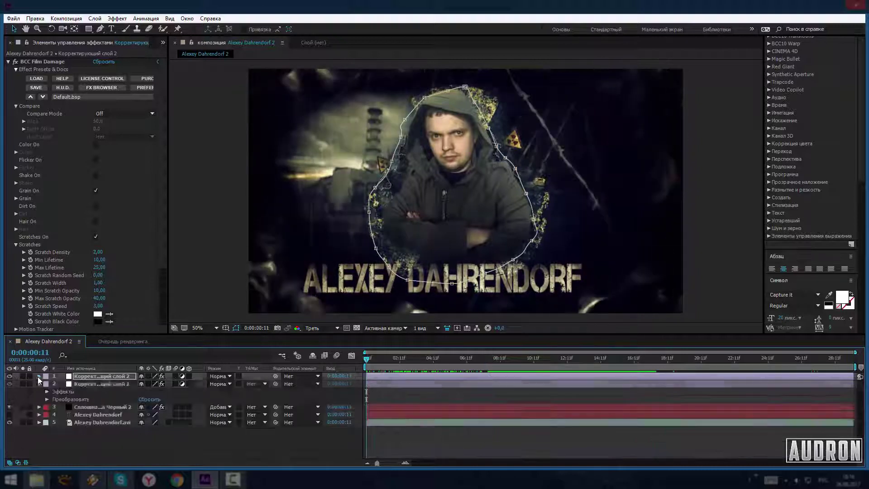
{"action": "left_click", "coordinate": [99, 384]}
{"action": "key", "text": "Home"}
{"action": "left_click", "coordinate": [47, 400]}
{"action": "left_click_drag", "start_coordinate": [122, 439], "coordinate": [132, 439]}
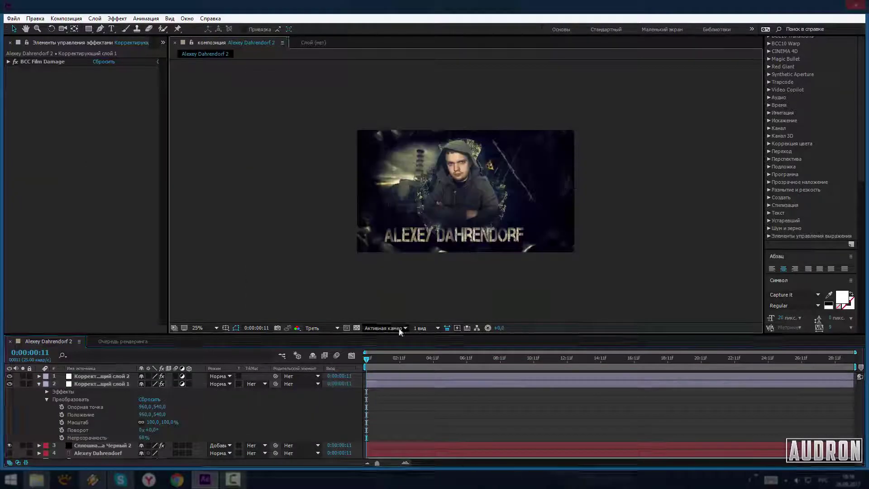
{"action": "left_click", "coordinate": [66, 19]}
{"action": "left_click", "coordinate": [192, 95]}
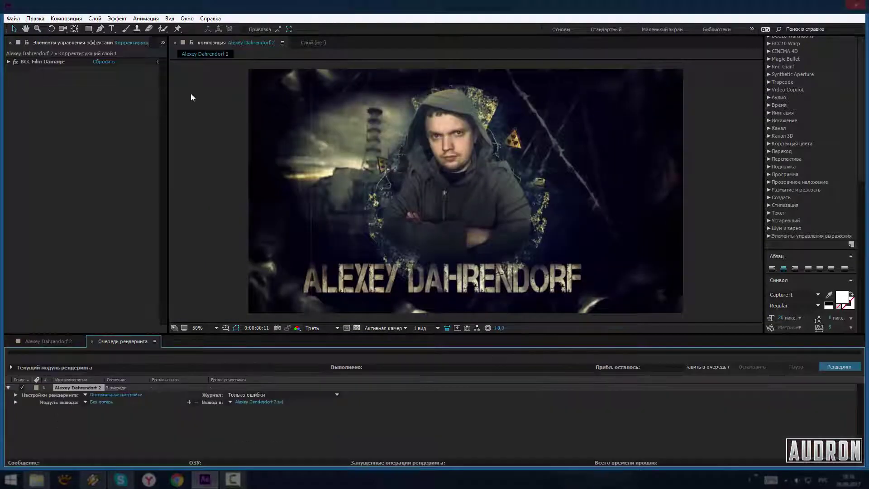
{"action": "left_click", "coordinate": [253, 402]}
{"action": "left_click", "coordinate": [357, 283]}
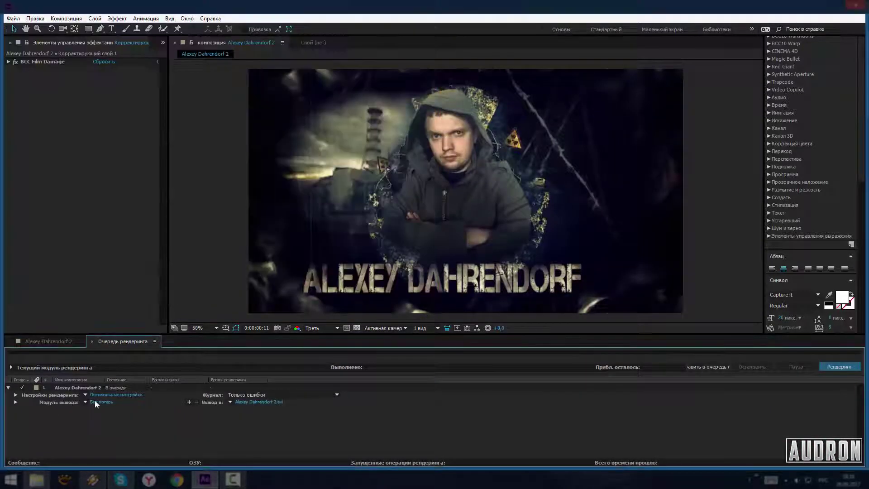
{"action": "left_click", "coordinate": [101, 402]}
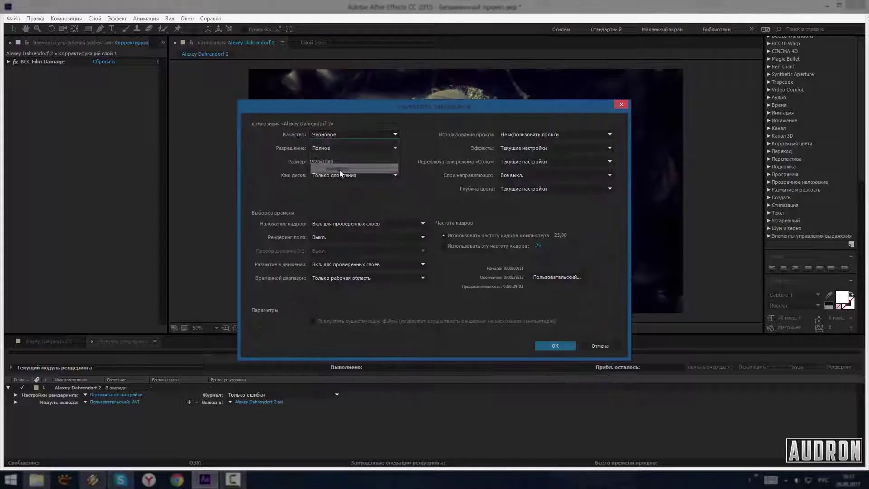